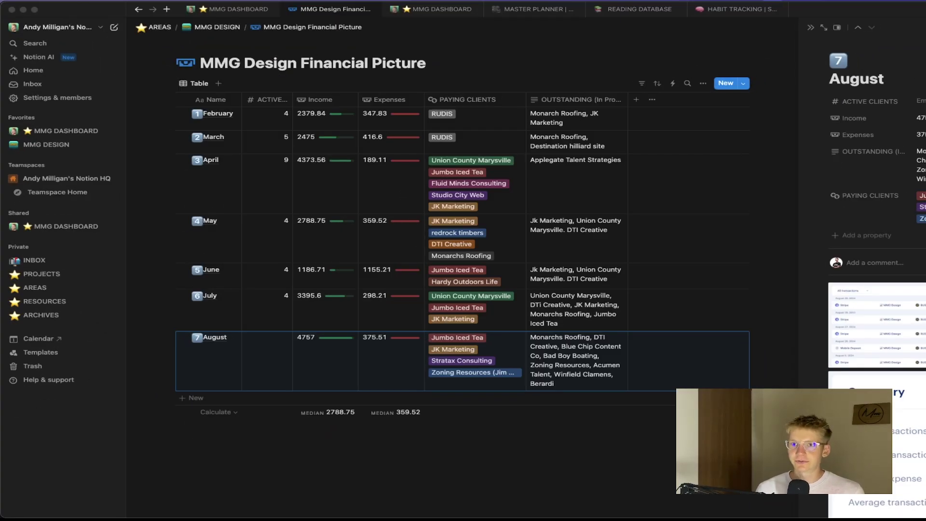
Step: Close the August side panel and enter 6 in August's Active Clients cell
click(810, 26)
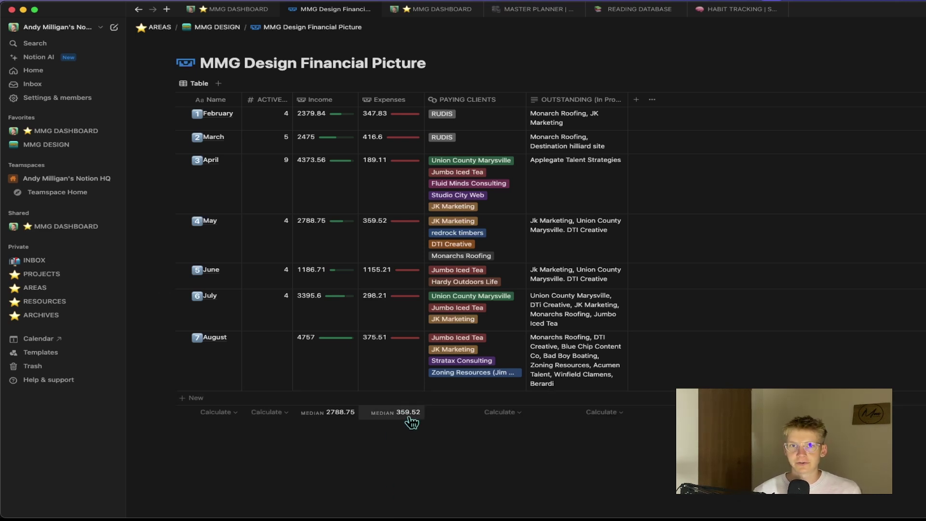
mouse_move(401, 413)
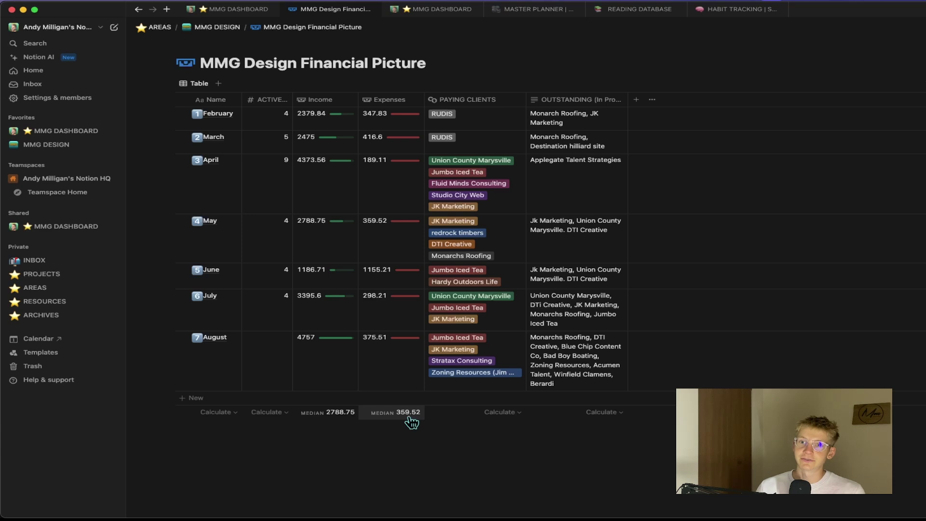
click(276, 358)
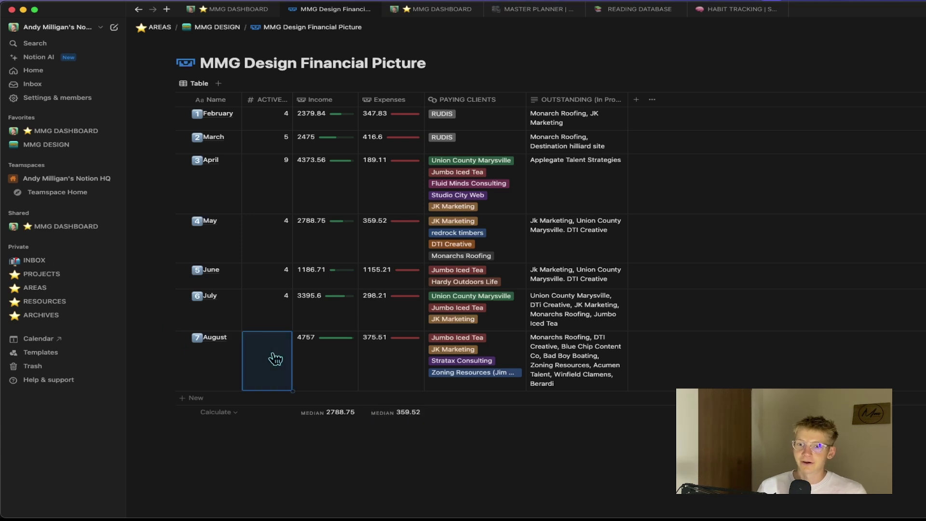
text(6)
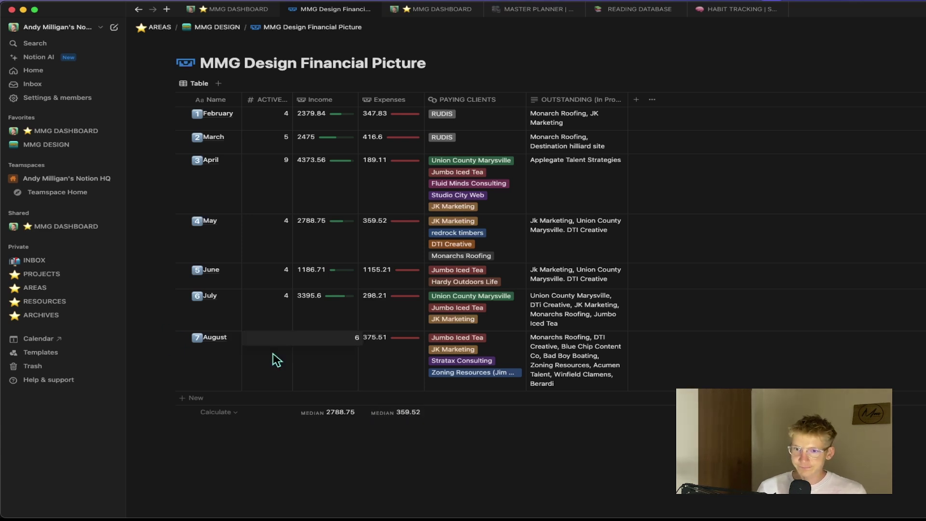
click(411, 441)
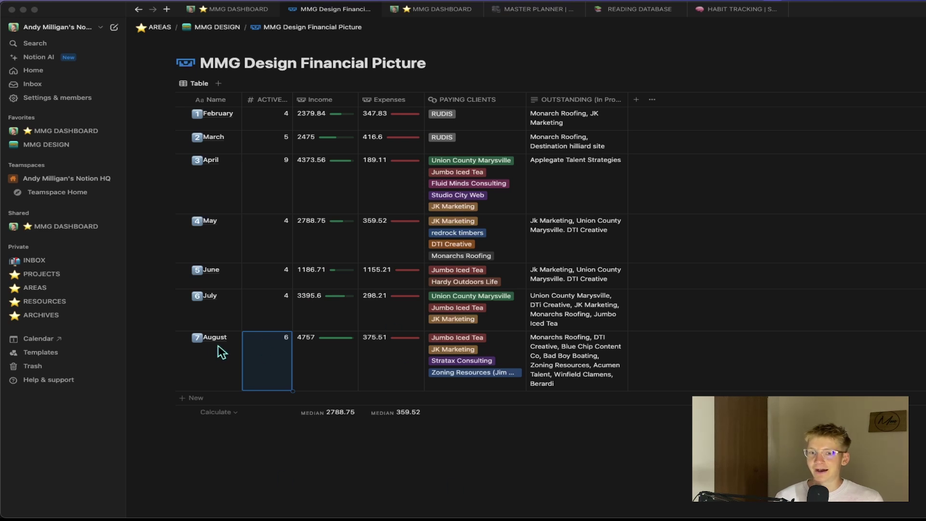
click(252, 338)
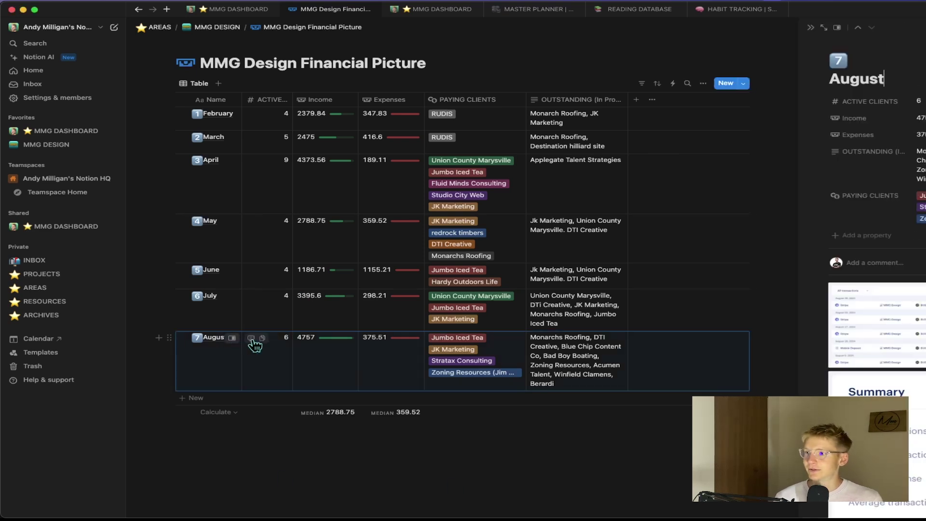
double_click(892, 327)
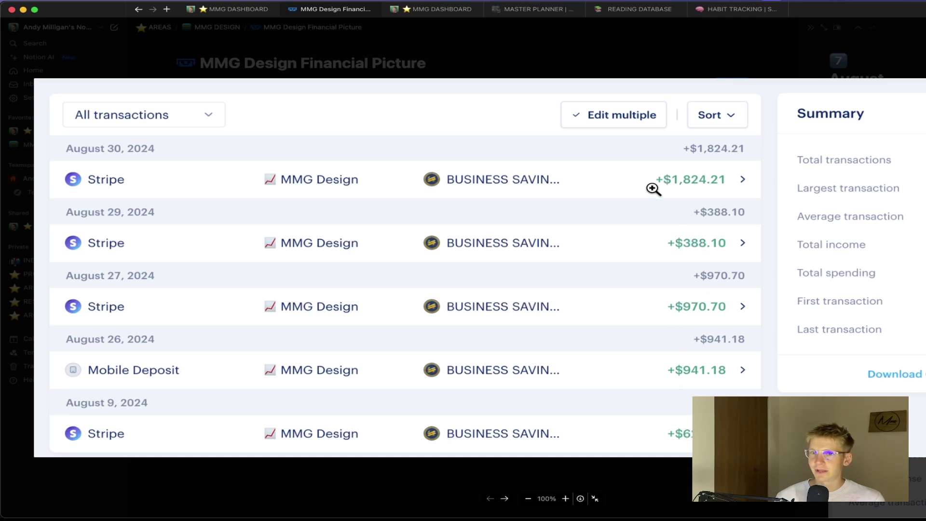
click(593, 477)
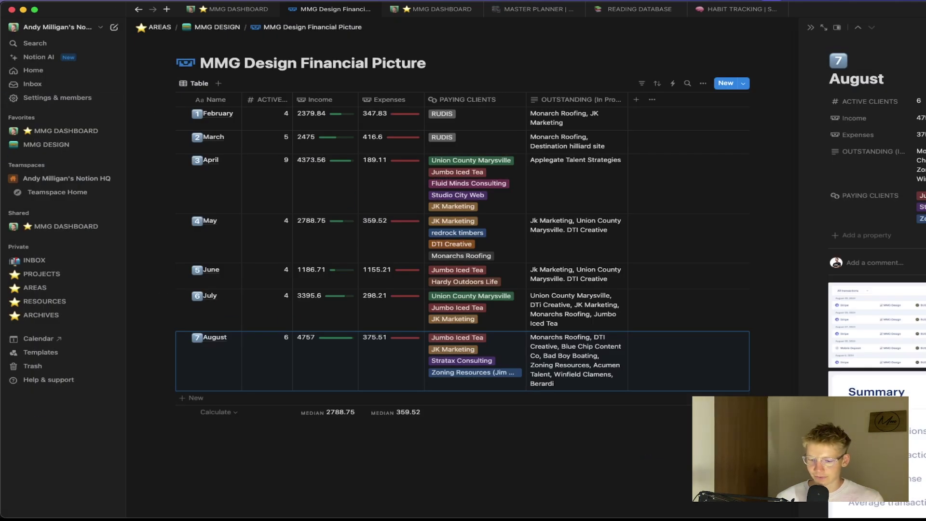
Step: In Moxie's invoices, filter to sent invoices to review the late Zoning Resources invoice
key(super+Tab)
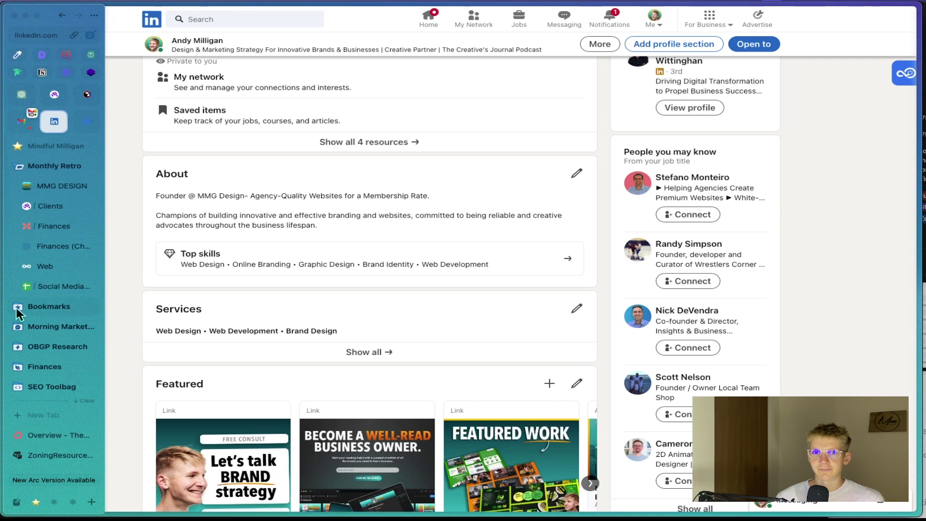
click(61, 226)
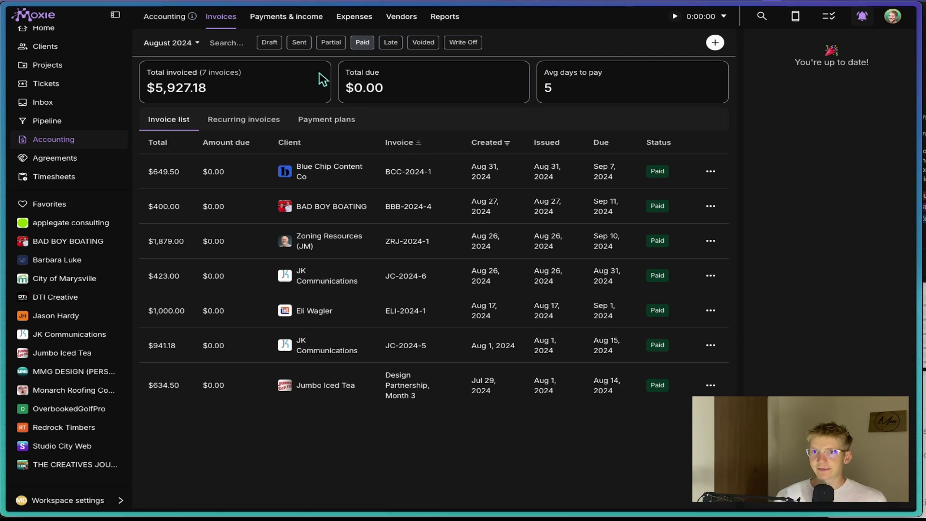
click(298, 42)
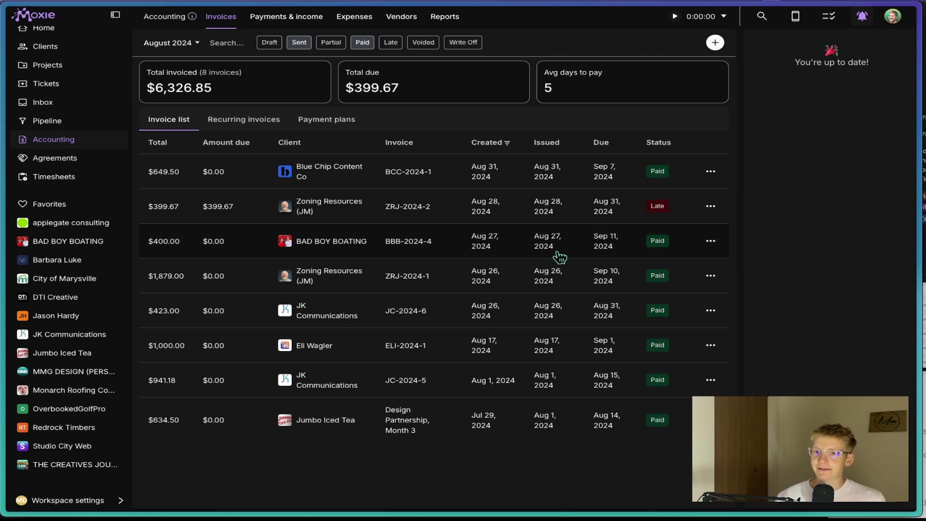
click(364, 42)
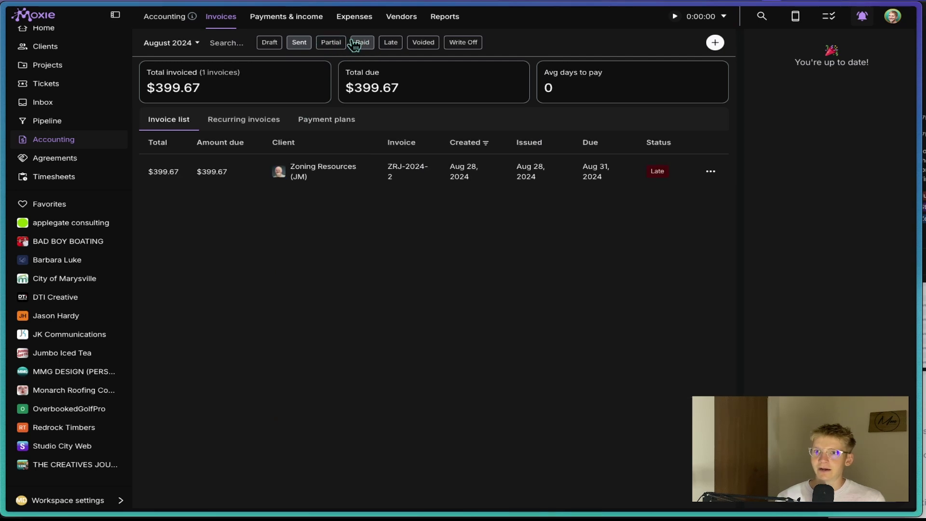
Step: Filter invoices to only the seven paid August invoices, totalling $5,927.18
click(359, 42)
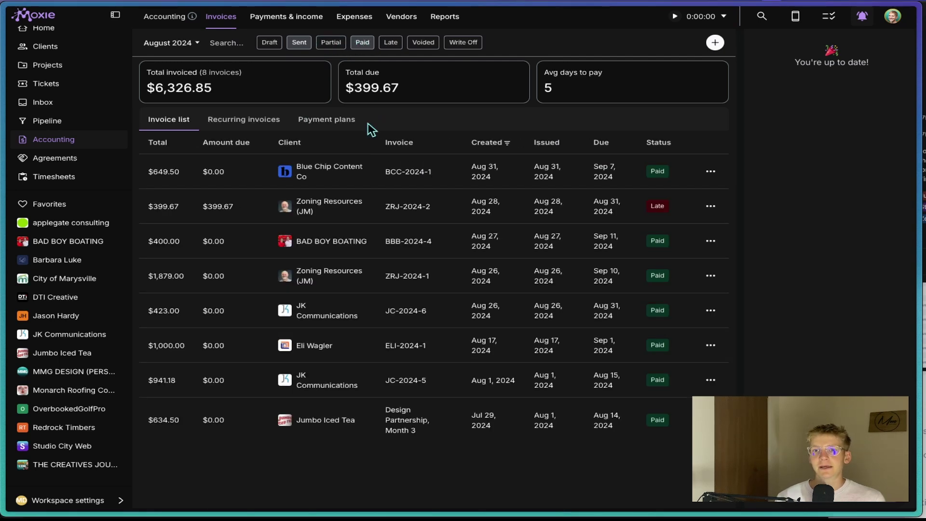
click(361, 42)
click(299, 42)
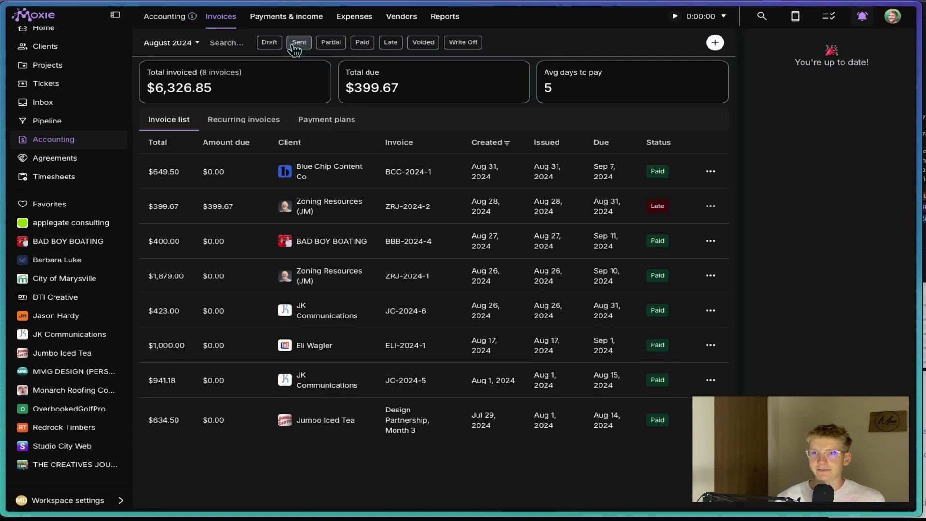
click(361, 43)
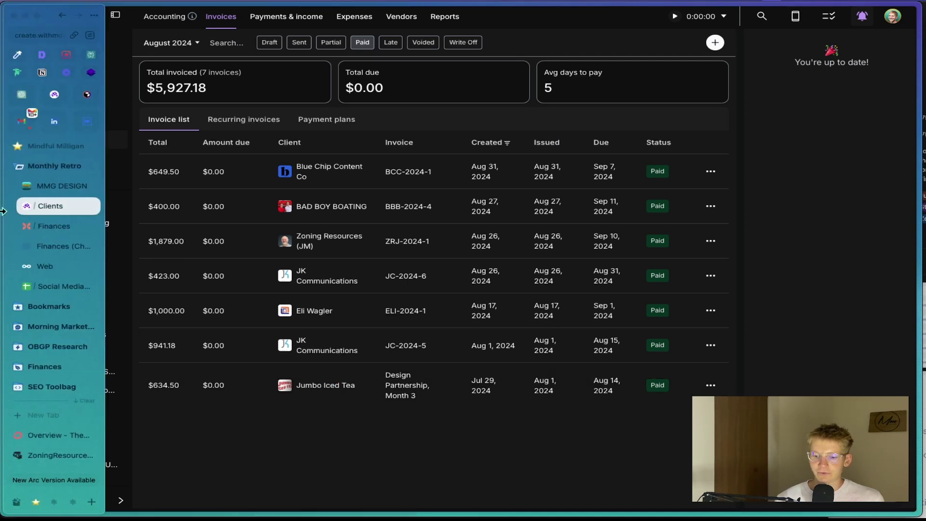
mouse_move(3, 261)
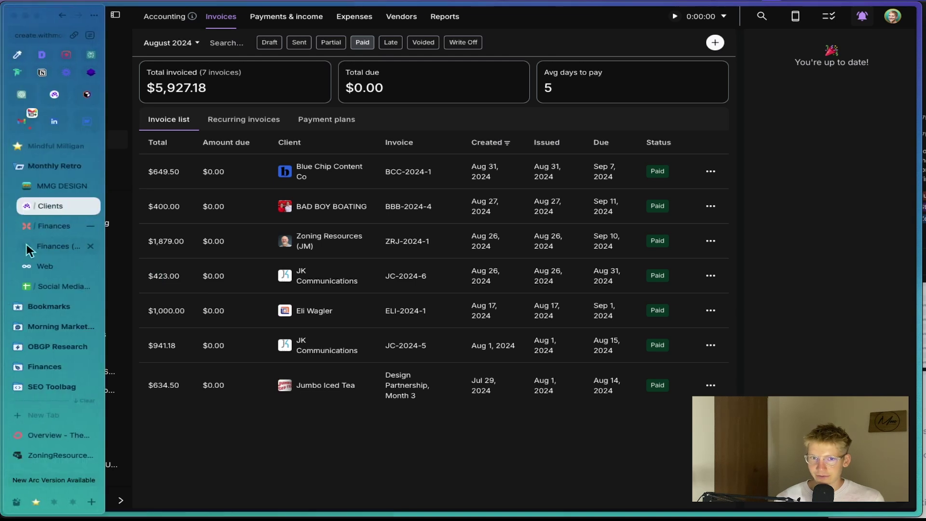
click(39, 284)
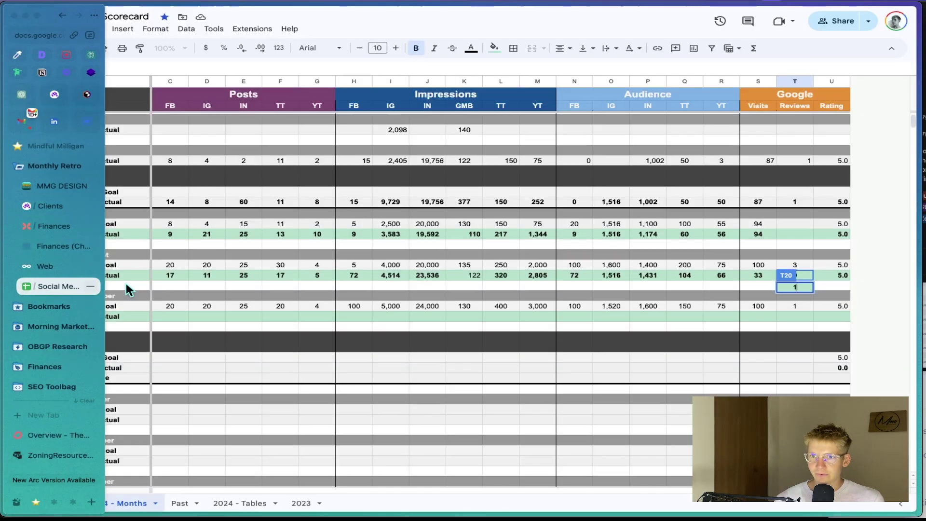
Step: Commit 1 Google review in T20 as August's actual on the Social Media tab
click(495, 346)
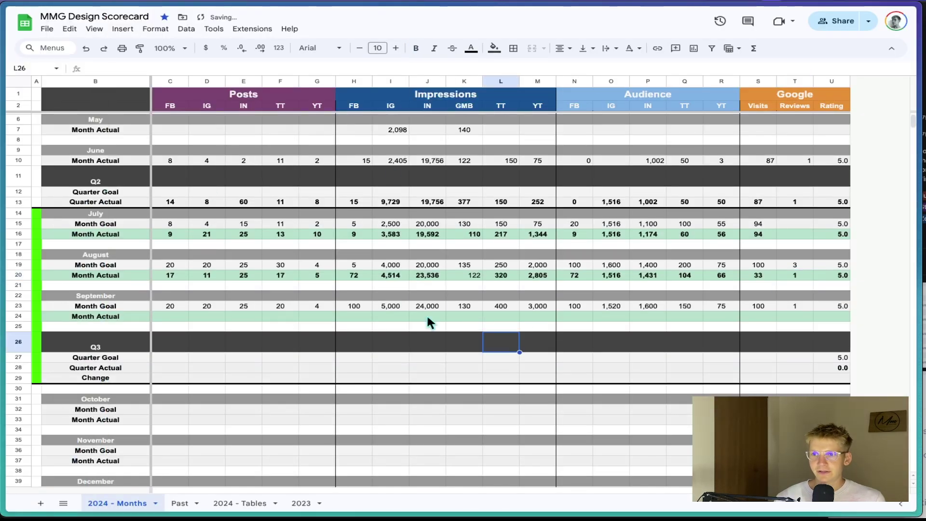
scroll(426, 313, up, 1)
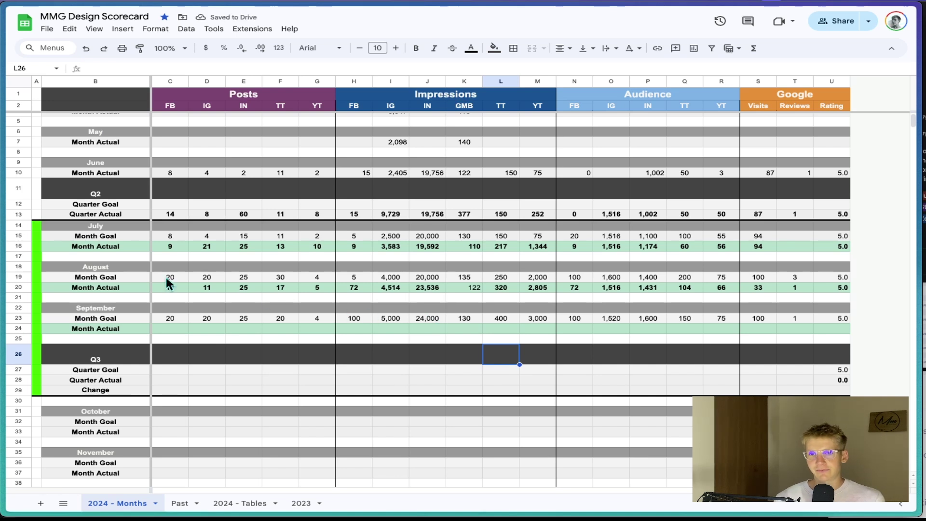
scroll(220, 278, up, 1)
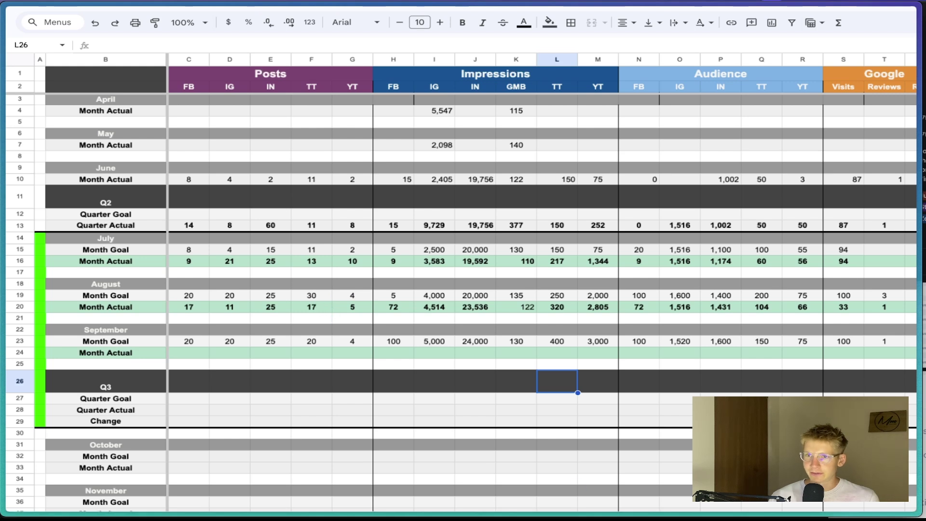
mouse_move(18, 433)
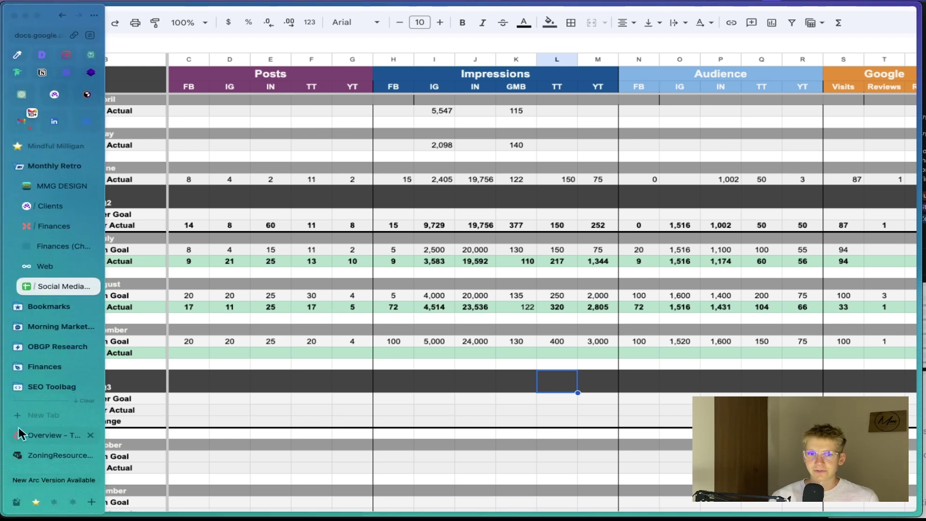
click(35, 414)
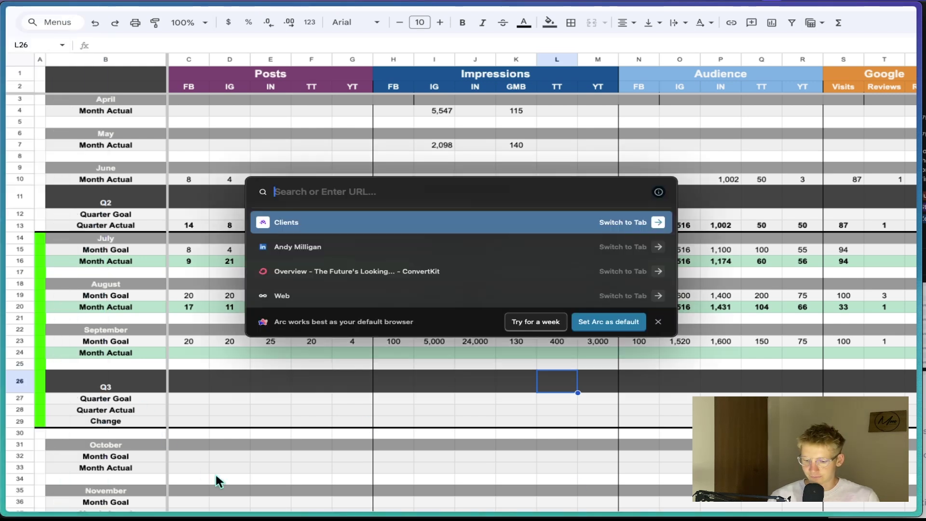
text(yout)
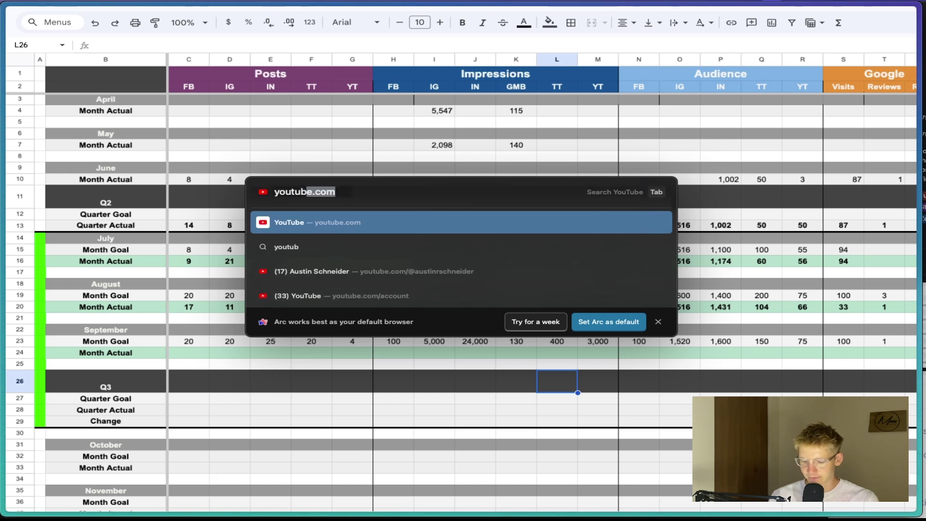
text(ub)
key(Return)
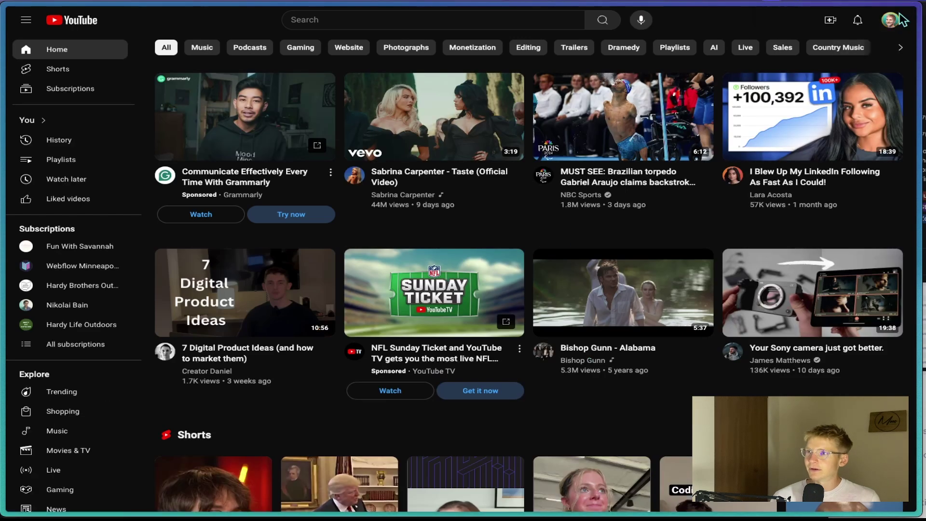
click(892, 19)
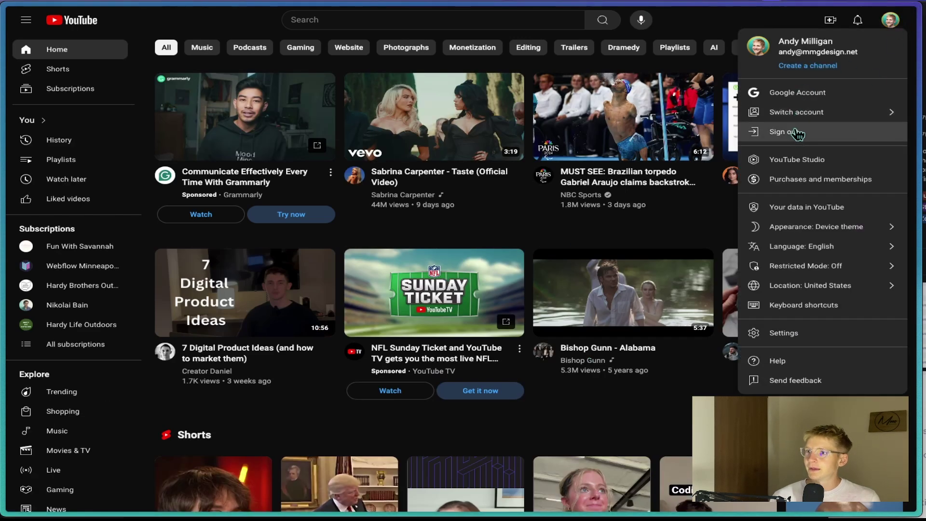
click(796, 112)
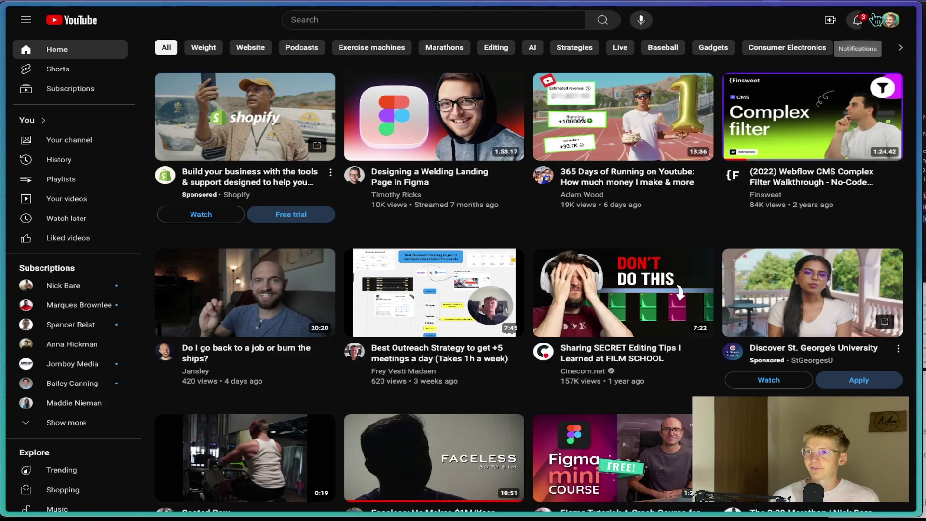
click(890, 19)
click(818, 72)
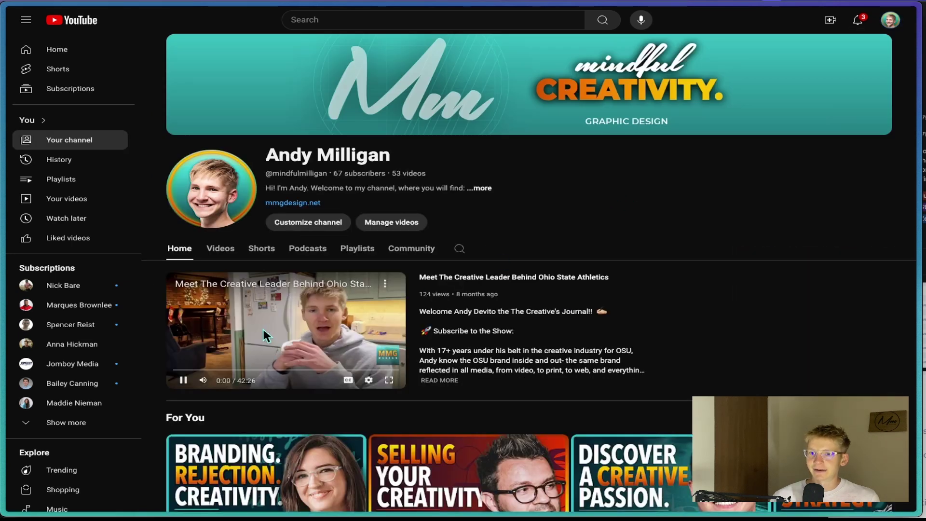
click(285, 322)
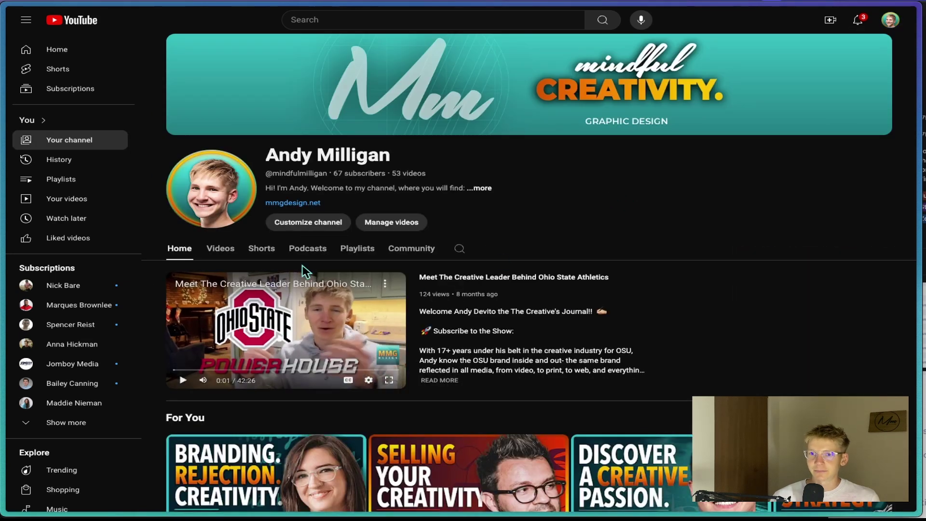
click(220, 249)
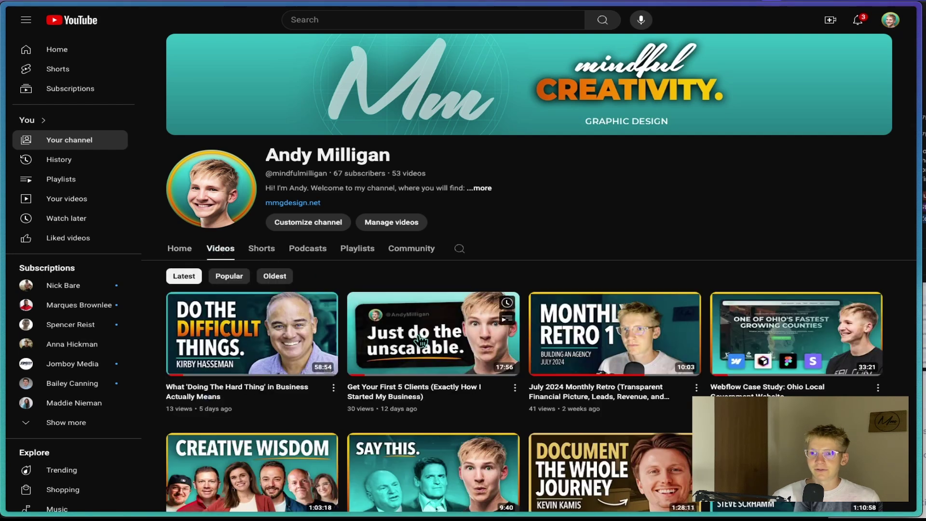
scroll(422, 340, down, 1)
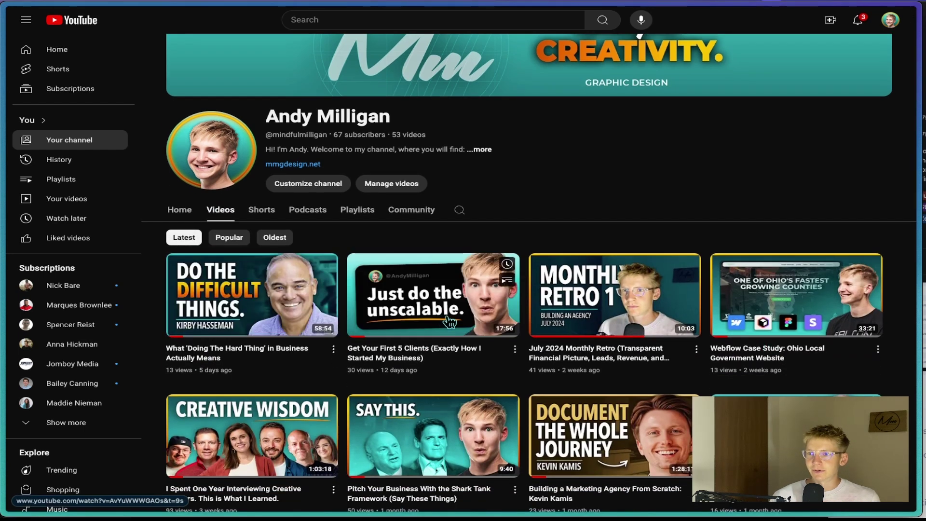
mouse_move(432, 432)
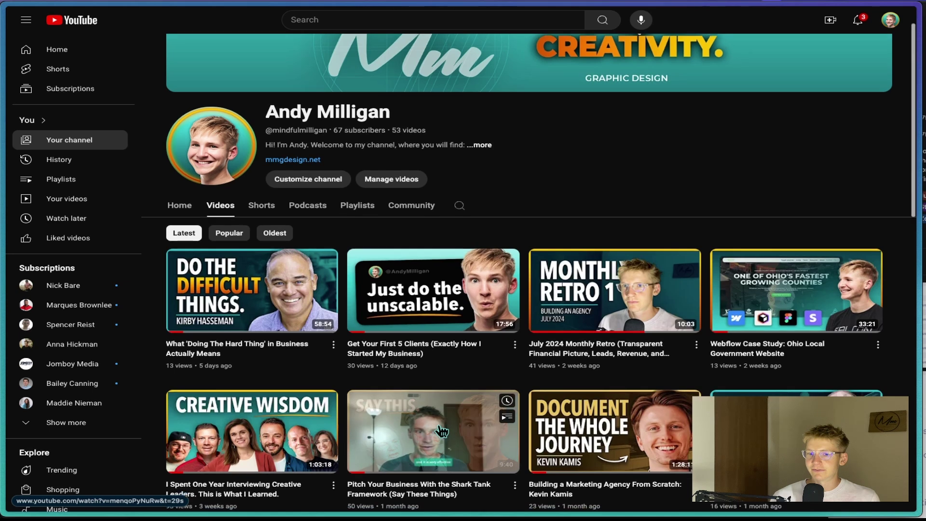
scroll(442, 432, down, 2)
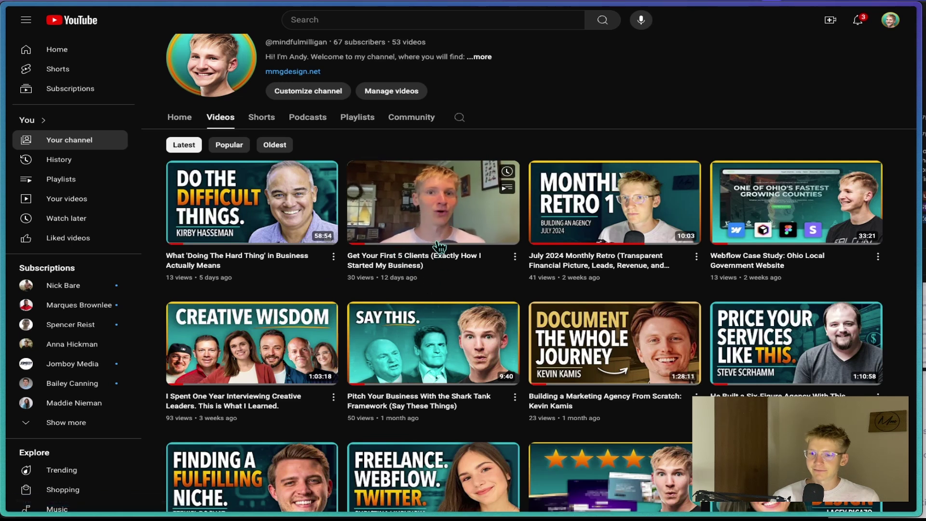
mouse_move(795, 203)
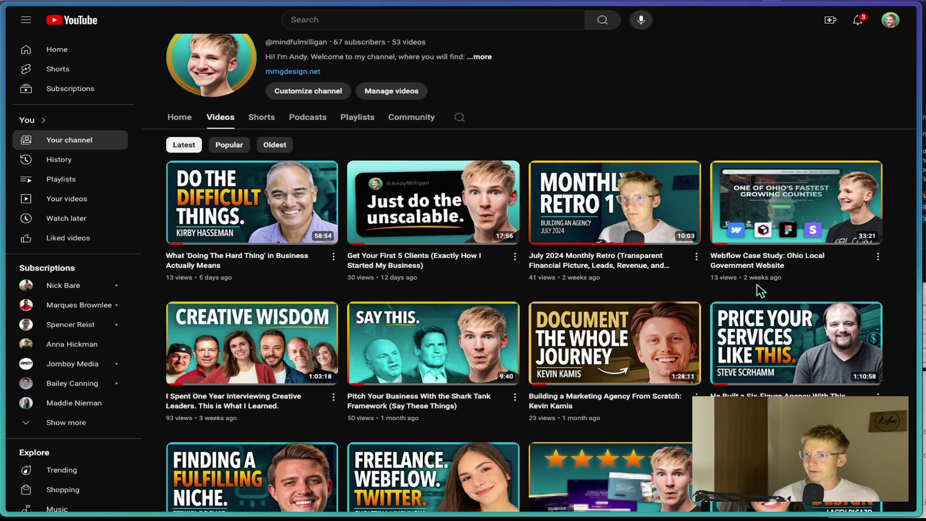
mouse_move(796, 289)
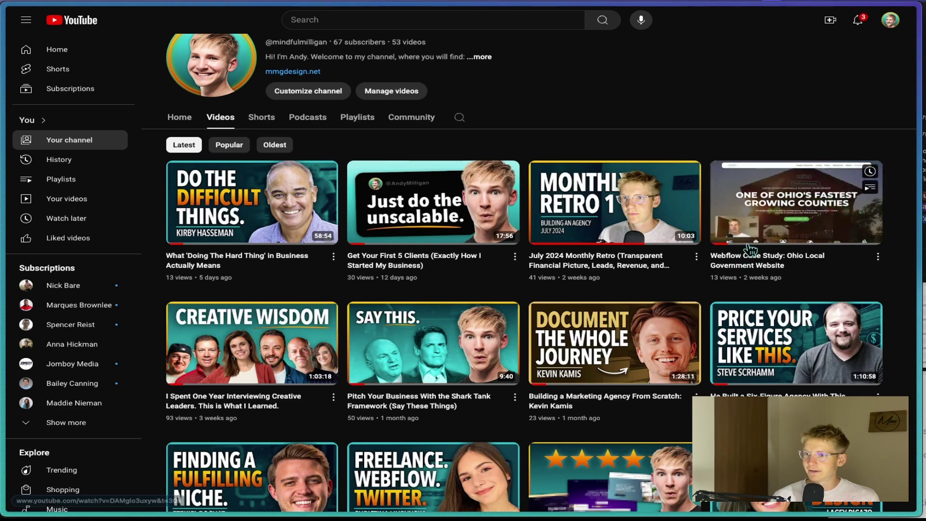
scroll(449, 332, down, 4)
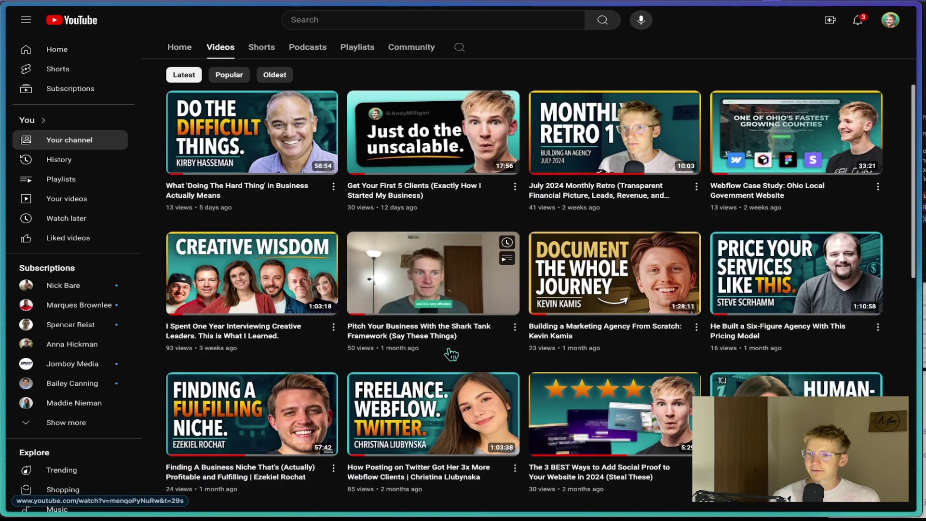
scroll(449, 348, down, 6)
scroll(449, 349, up, 4)
scroll(448, 349, up, 8)
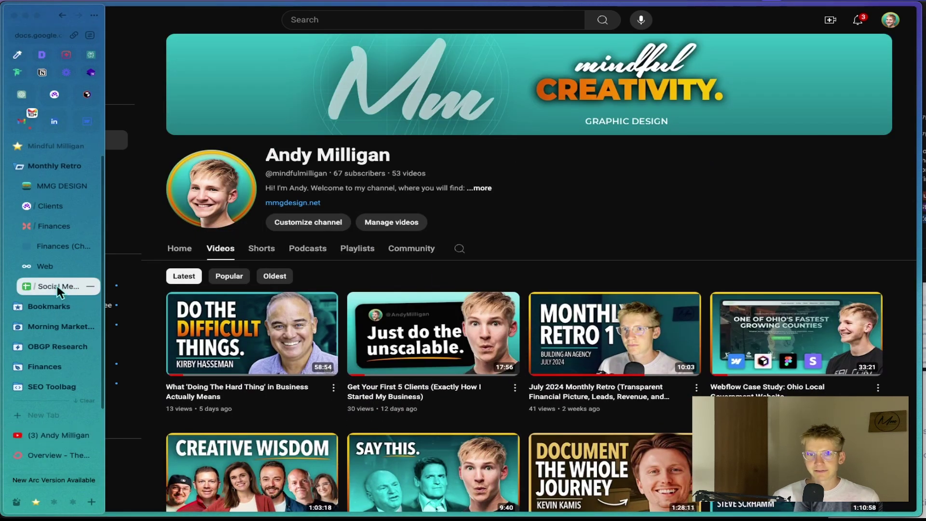
click(60, 287)
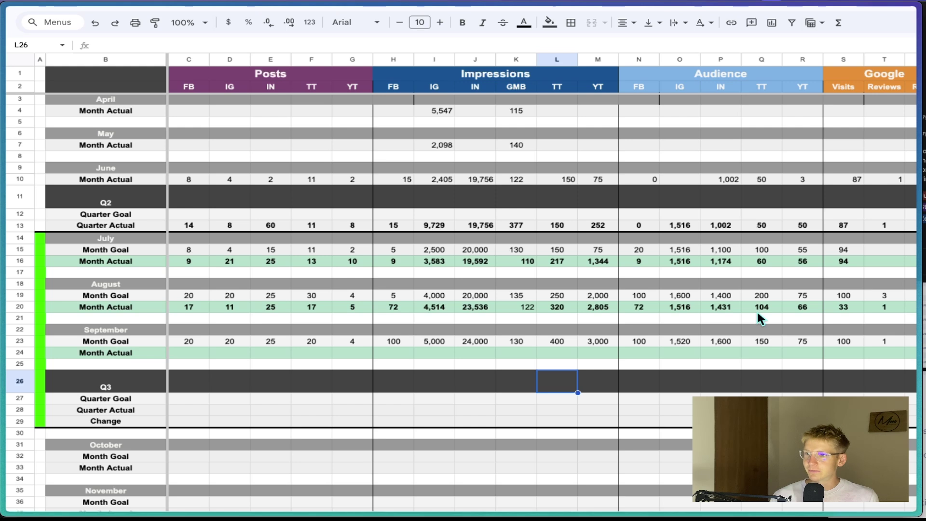
Step: Correct August's YouTube audience actual in cell R20 from 66 to 67
click(809, 305)
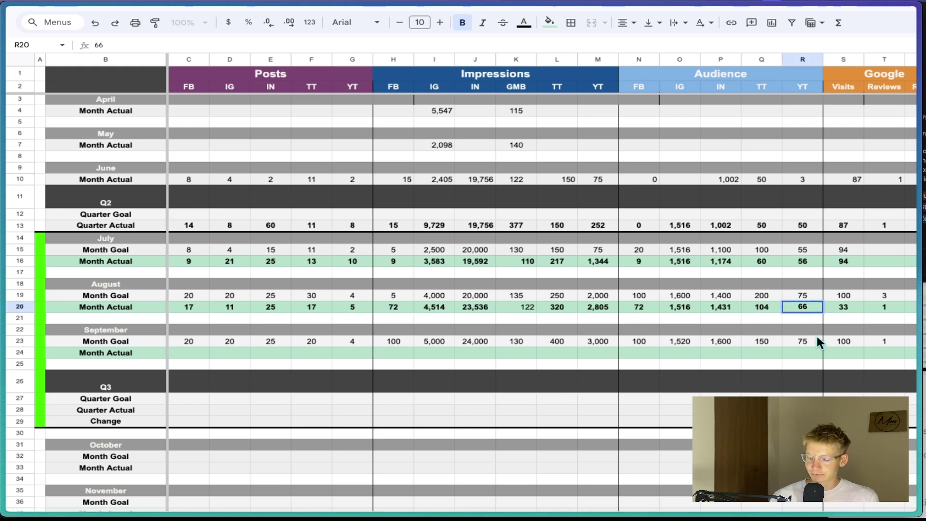
text(67)
key(Return)
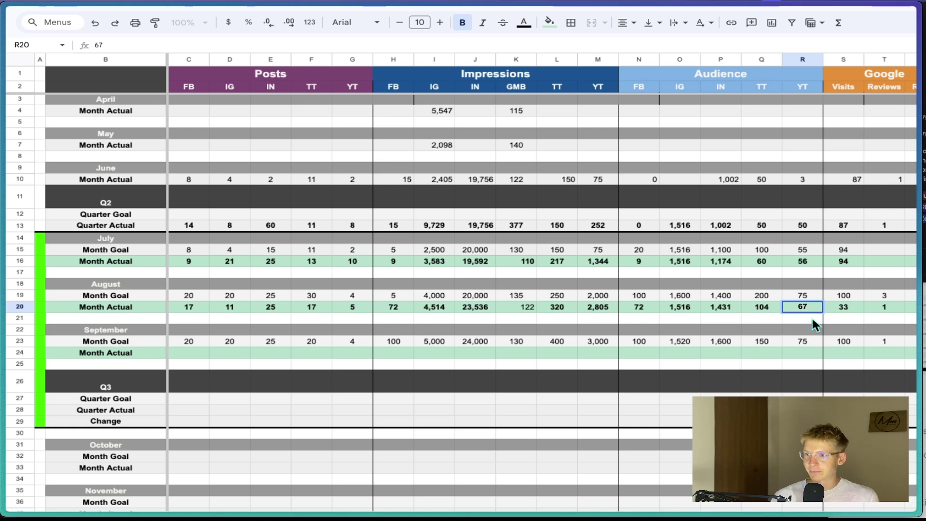
key(Return)
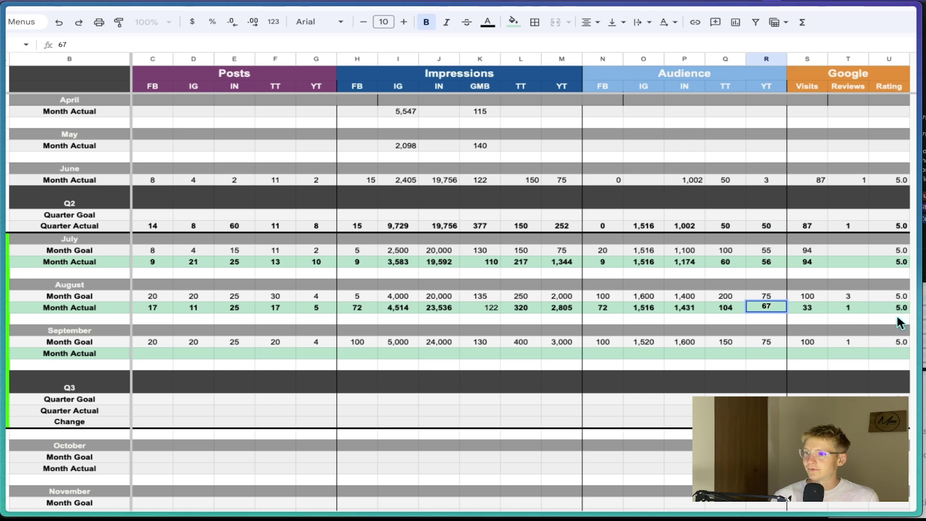
mouse_move(3, 313)
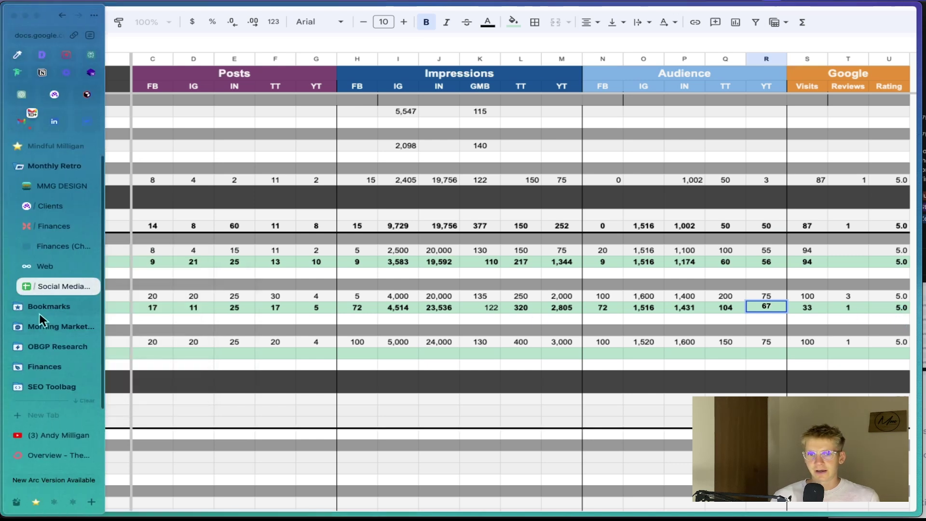
click(50, 456)
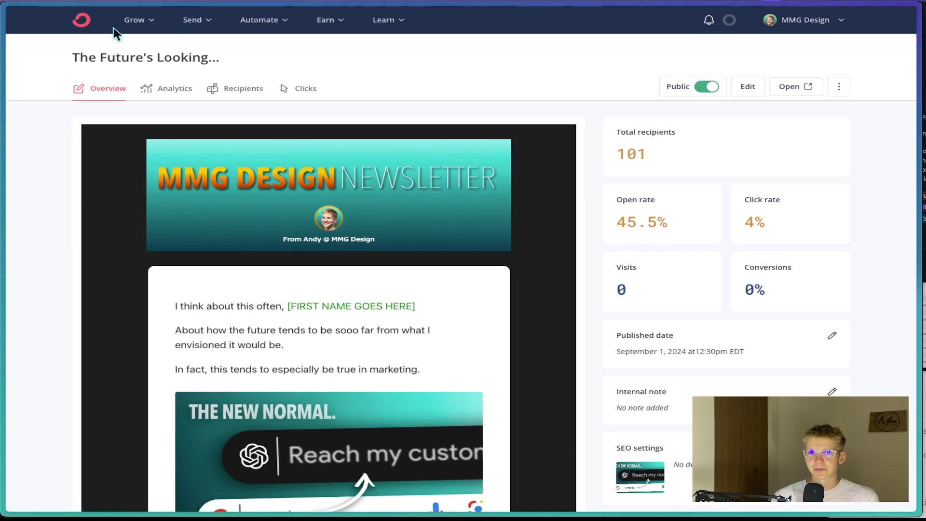
Step: Open Grow > Subscribers to review August's 102 subscribers and 54.48% average open rate
click(134, 19)
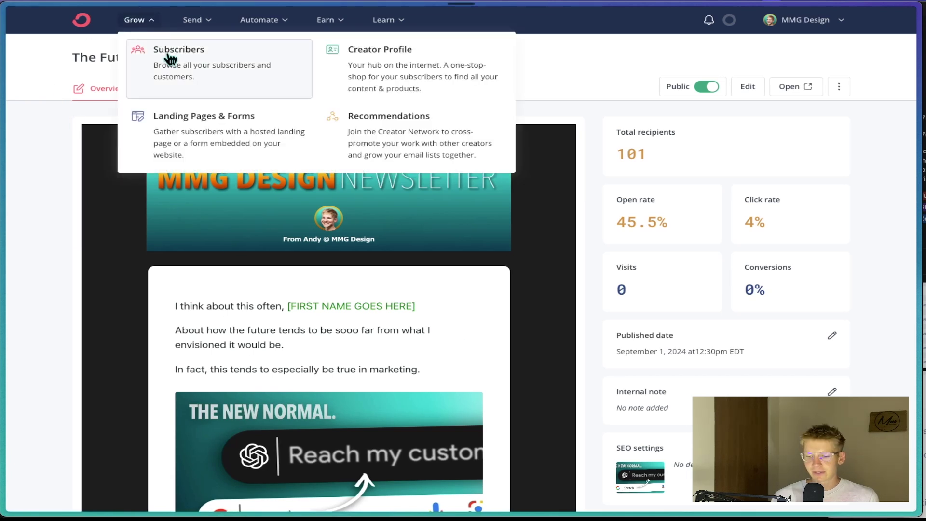
click(170, 58)
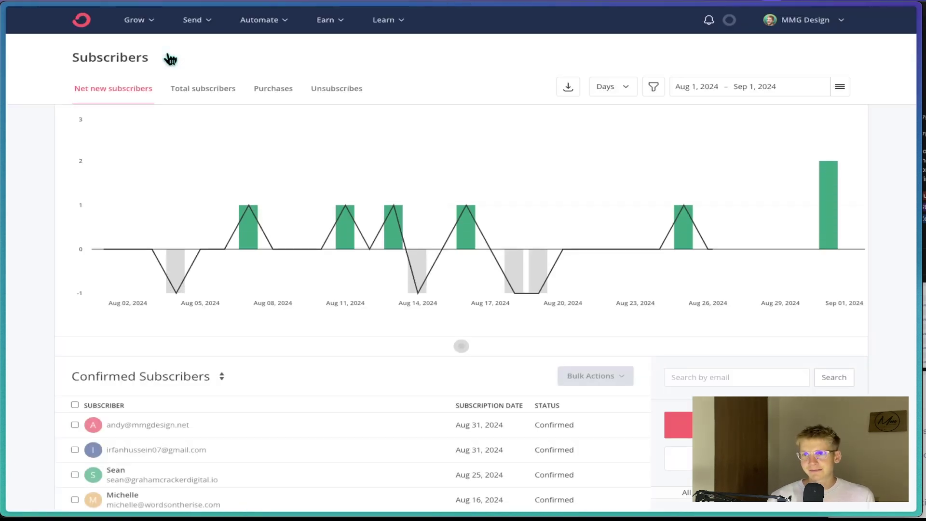
scroll(419, 231, down, 2)
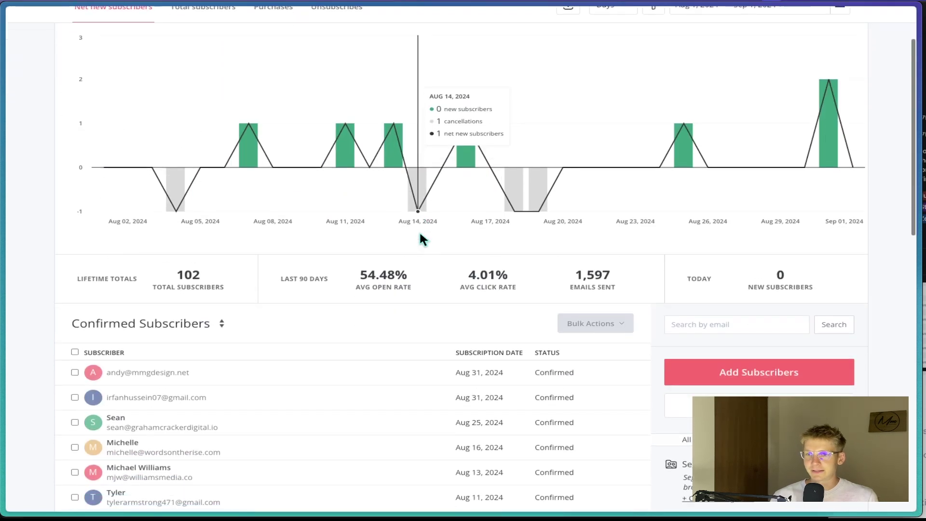
scroll(422, 240, down, 2)
scroll(423, 240, down, 1)
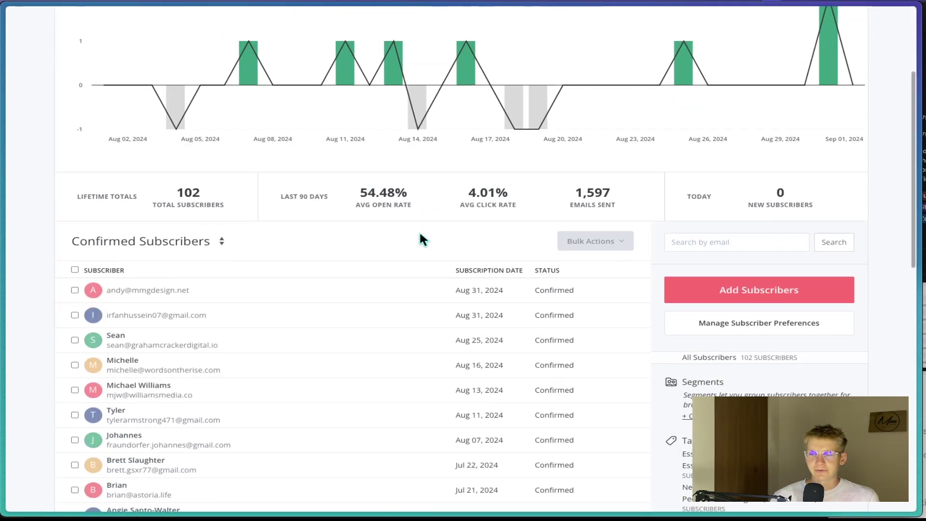
scroll(422, 239, up, 2)
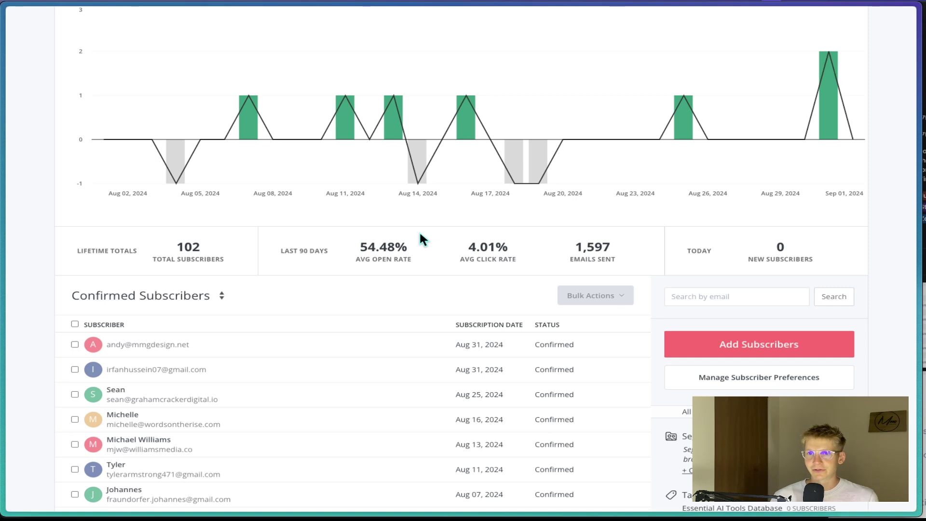
scroll(423, 239, down, 1)
scroll(422, 240, down, 4)
scroll(422, 239, down, 5)
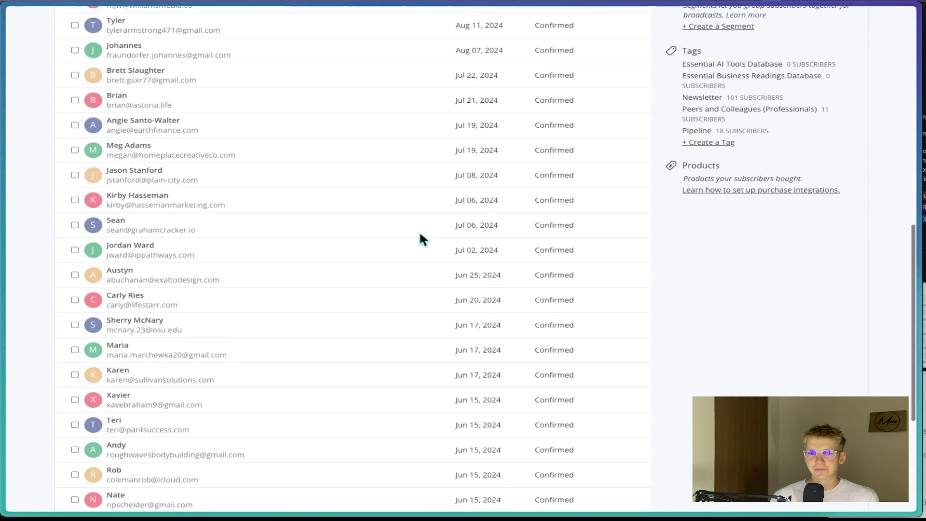
scroll(423, 239, down, 1)
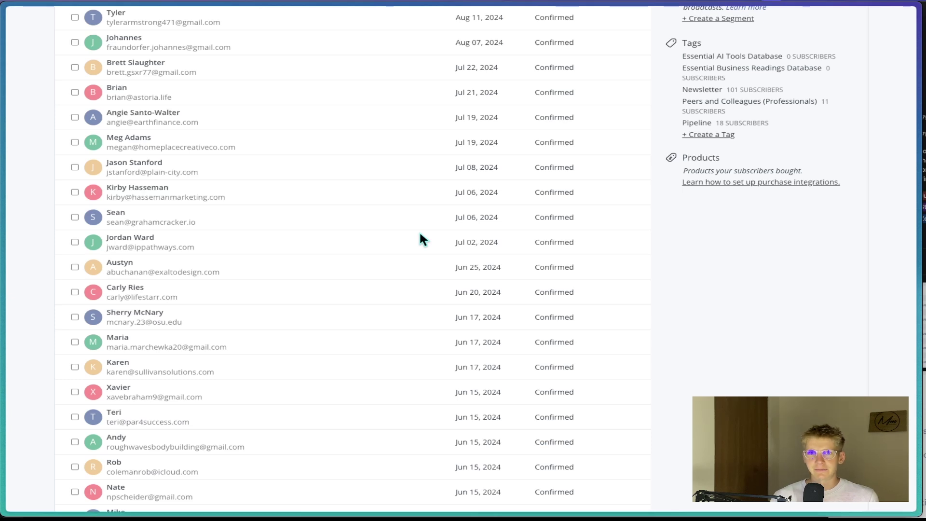
scroll(423, 239, down, 8)
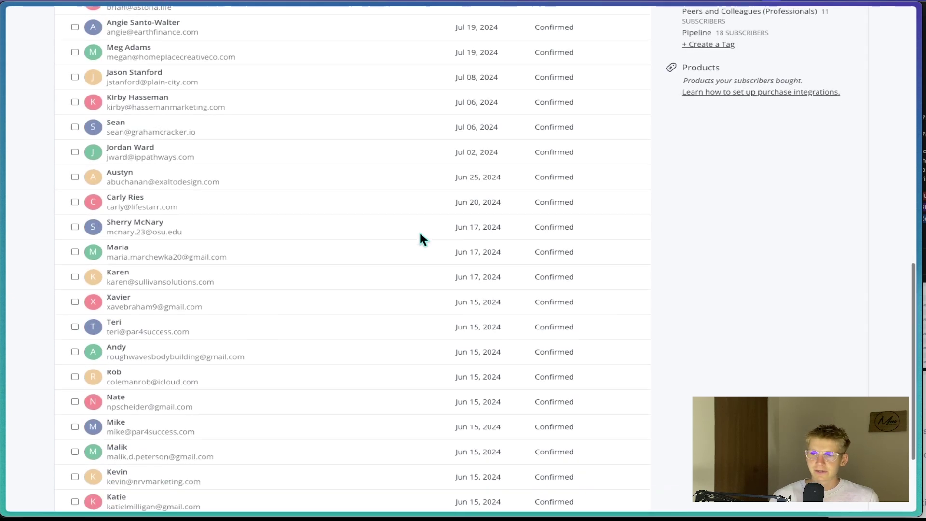
scroll(422, 240, up, 10)
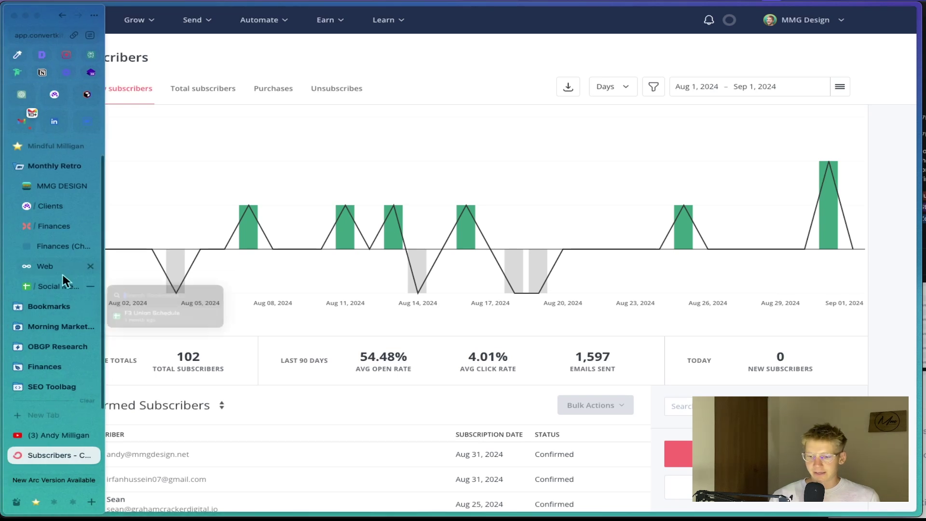
click(55, 122)
scroll(306, 217, up, 10)
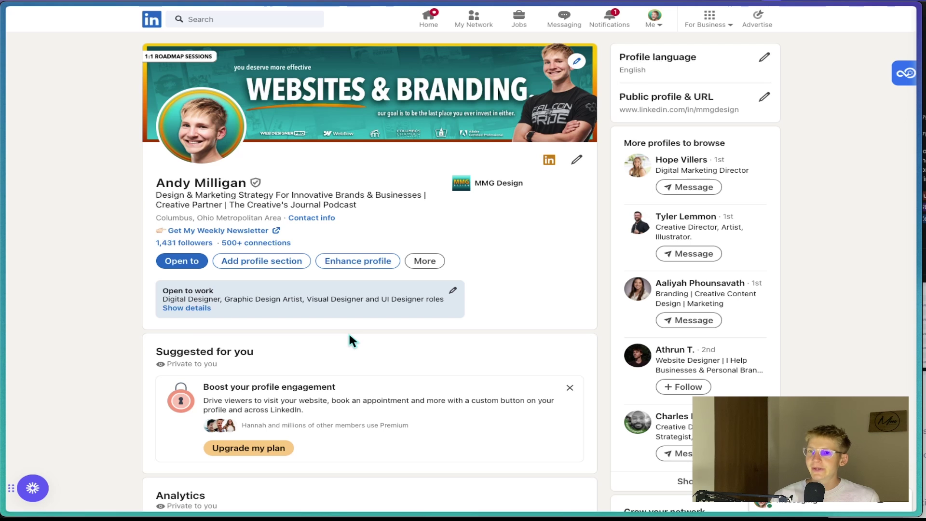
scroll(402, 175, down, 10)
scroll(401, 175, down, 5)
scroll(404, 182, down, 10)
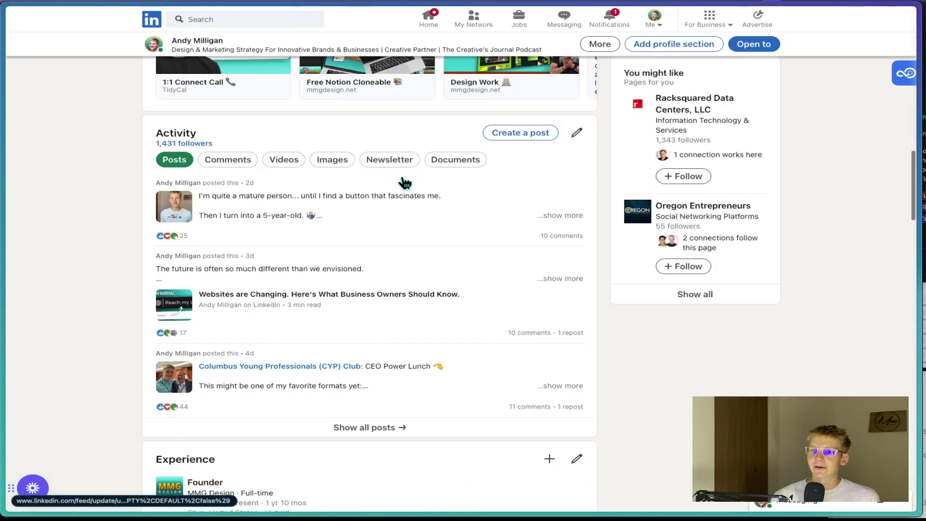
scroll(404, 183, up, 3)
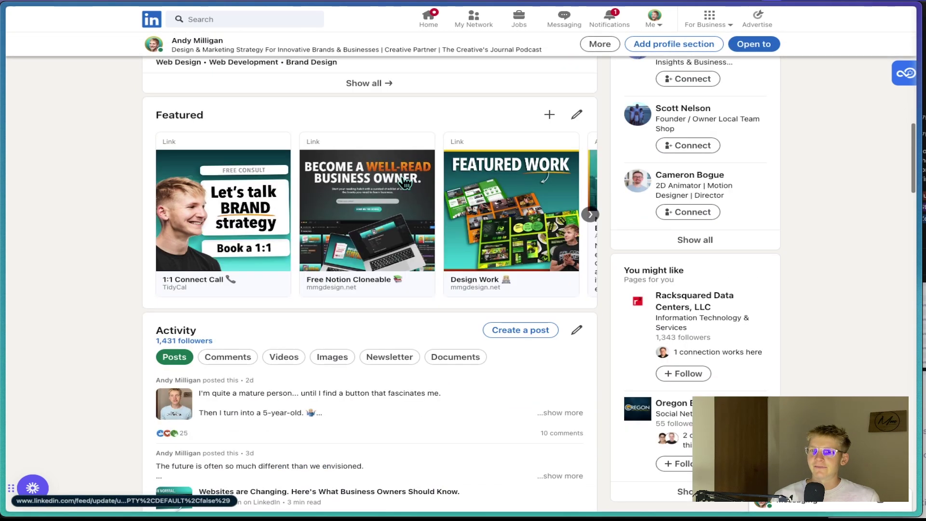
Step: Preview the profile's Featured free books link, then close the preview
click(337, 225)
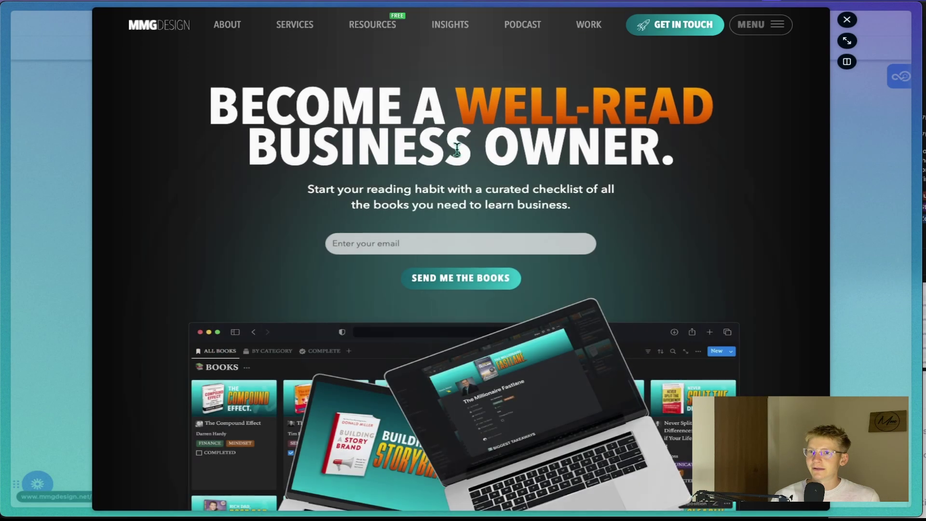
scroll(692, 279, down, 2)
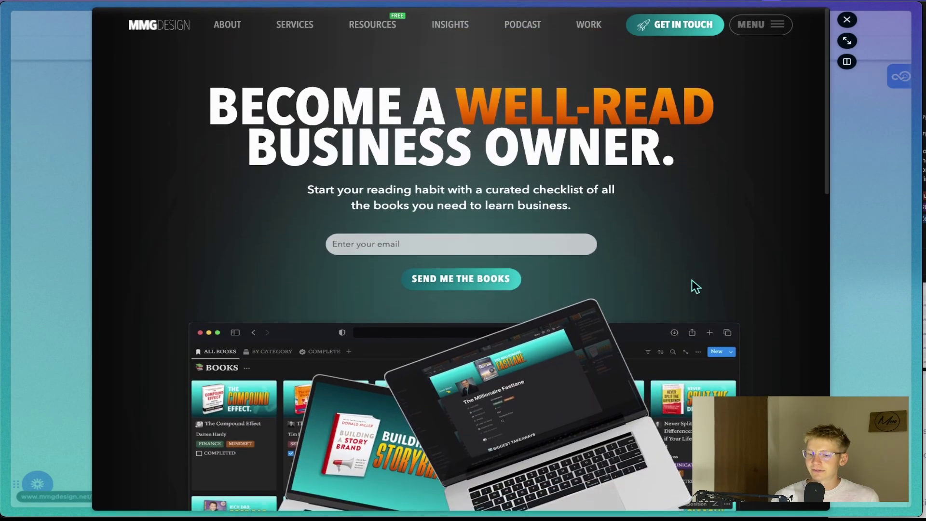
click(847, 19)
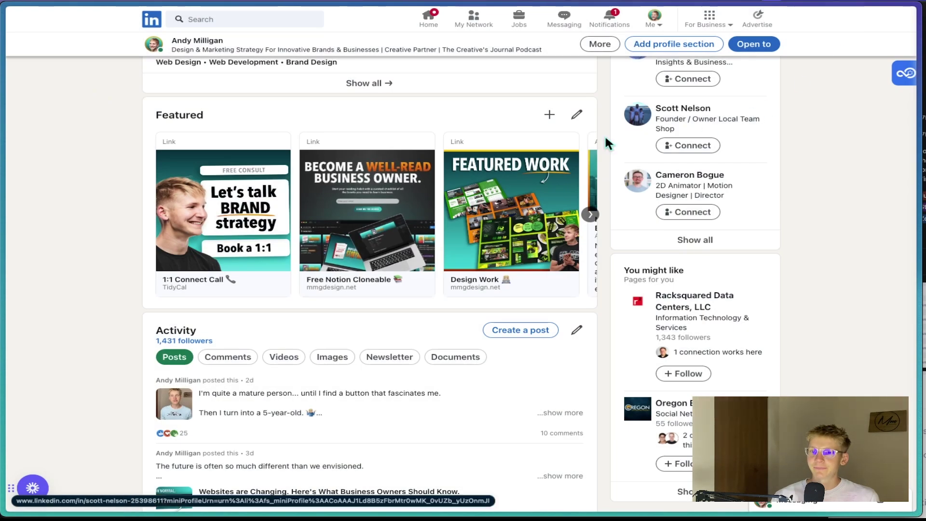
scroll(382, 367, down, 2)
scroll(382, 368, up, 10)
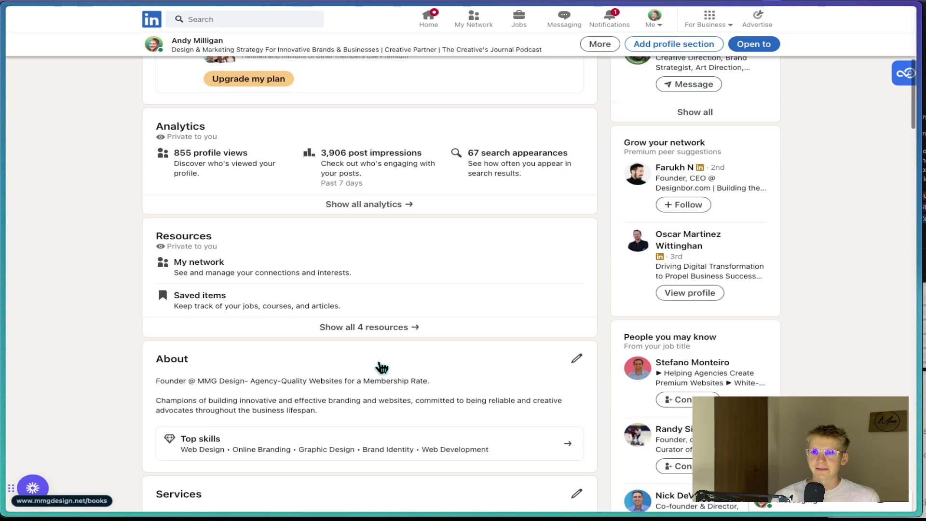
scroll(383, 367, up, 5)
mouse_move(3, 366)
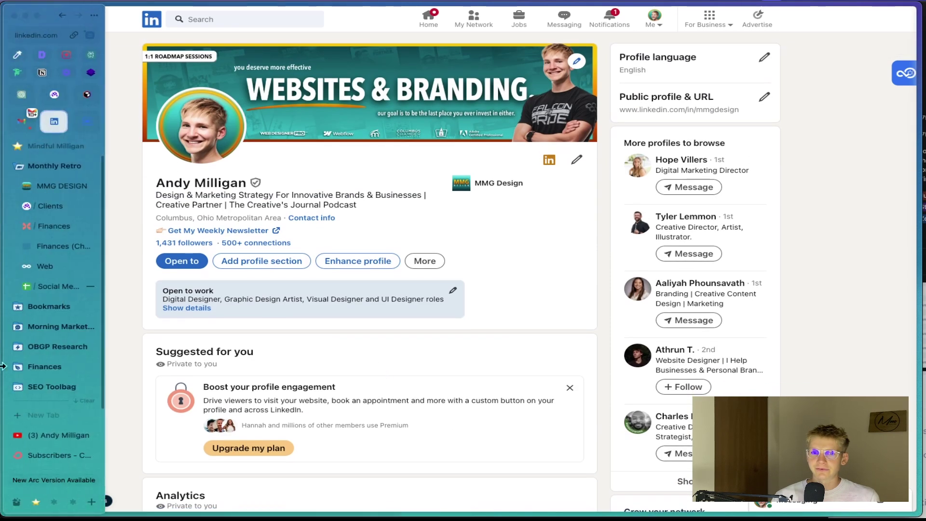
Step: Switch to Metricool's July 1–31, 2024 web analytics, showing 1,373 page views
click(43, 267)
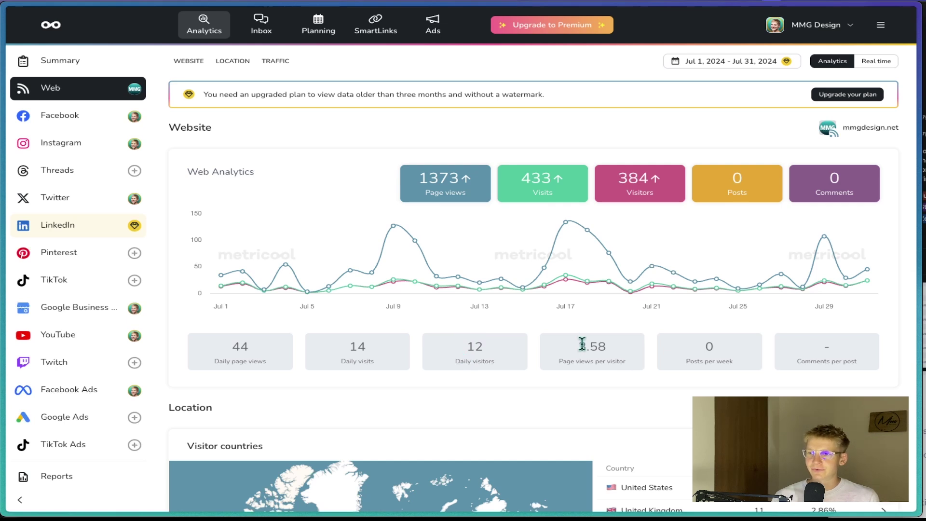
scroll(582, 346, down, 3)
scroll(581, 346, down, 3)
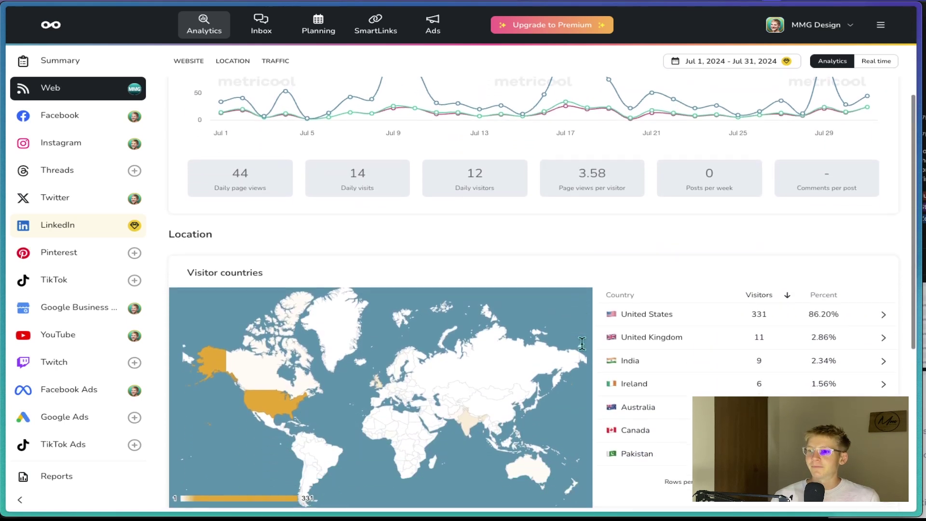
scroll(581, 345, up, 2)
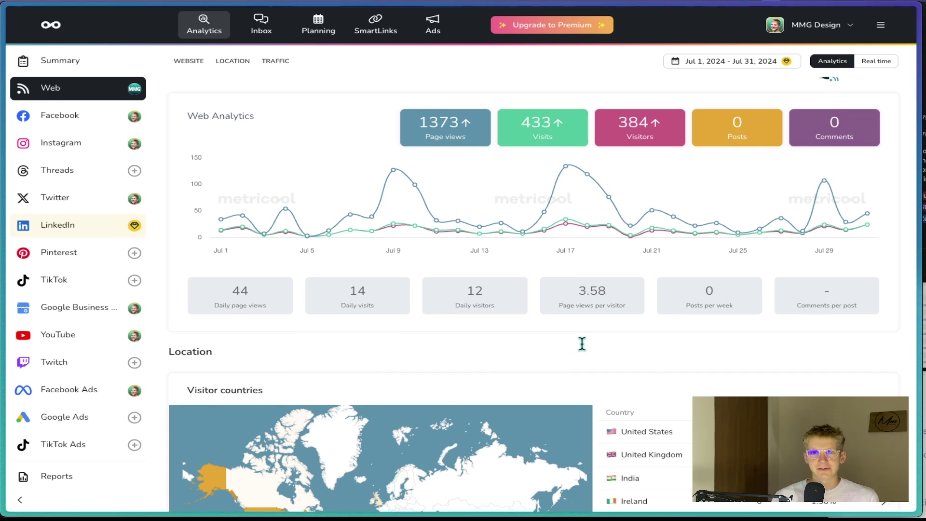
scroll(581, 346, up, 2)
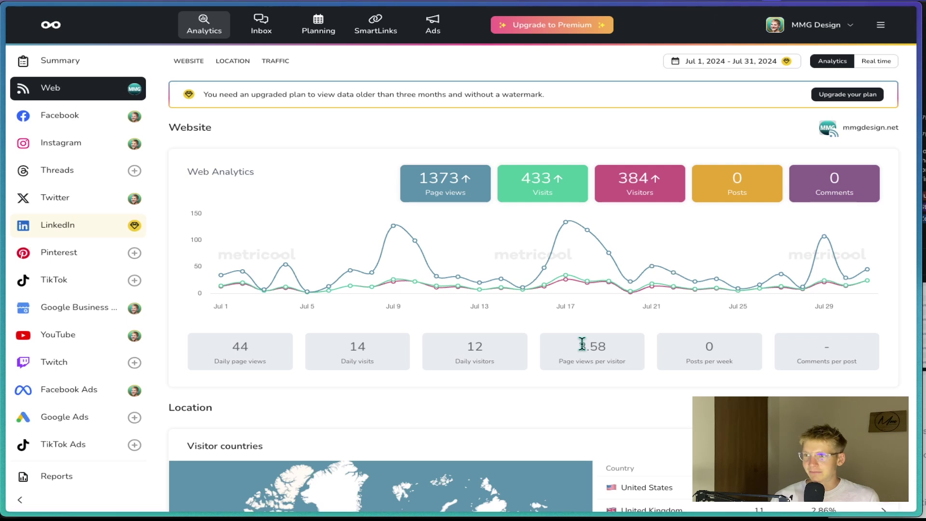
scroll(582, 344, down, 4)
scroll(581, 345, down, 4)
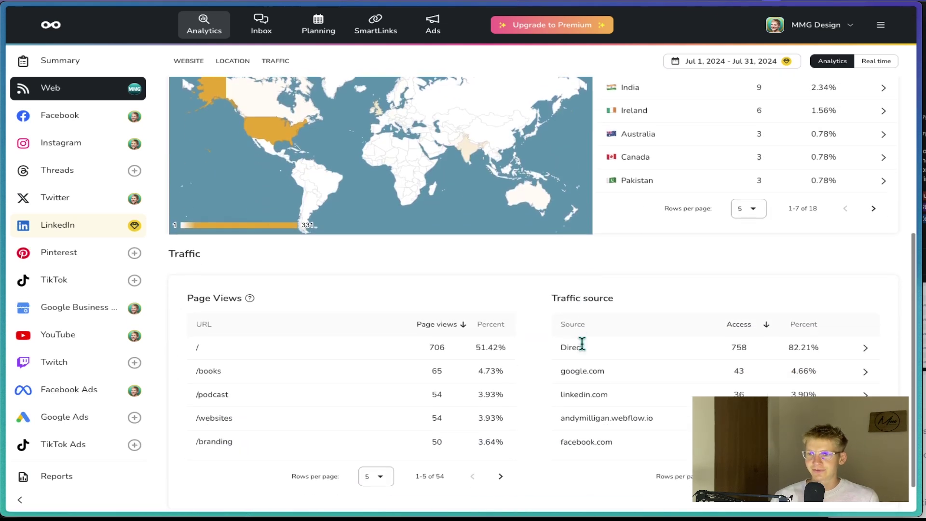
scroll(581, 344, down, 1)
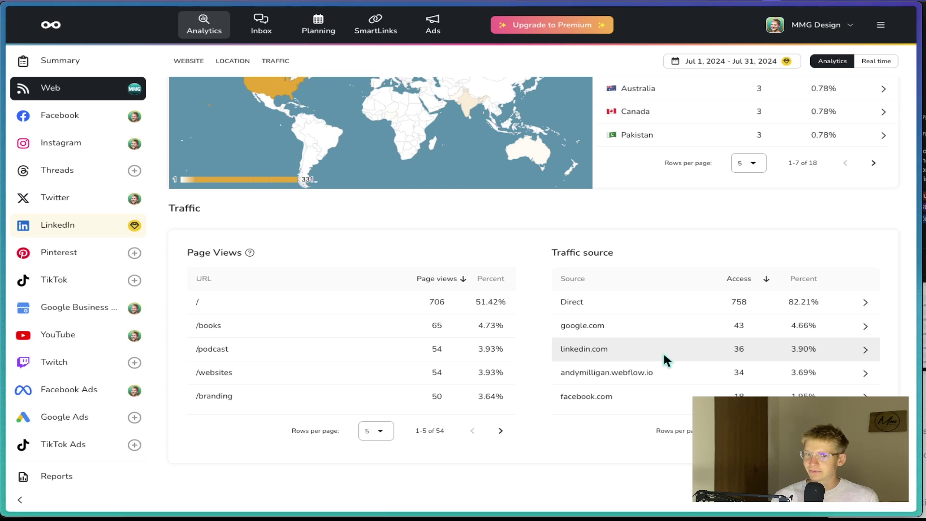
scroll(663, 351, up, 2)
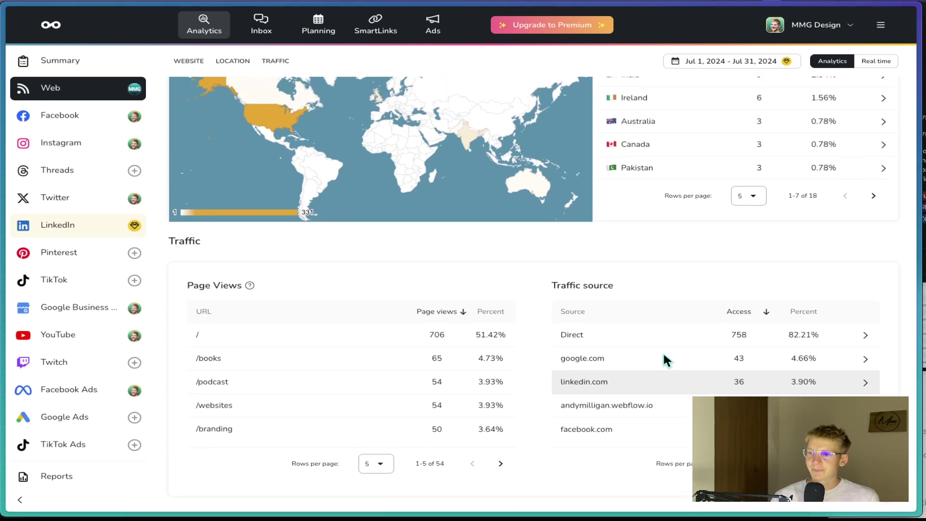
scroll(653, 337, up, 10)
scroll(653, 338, down, 1)
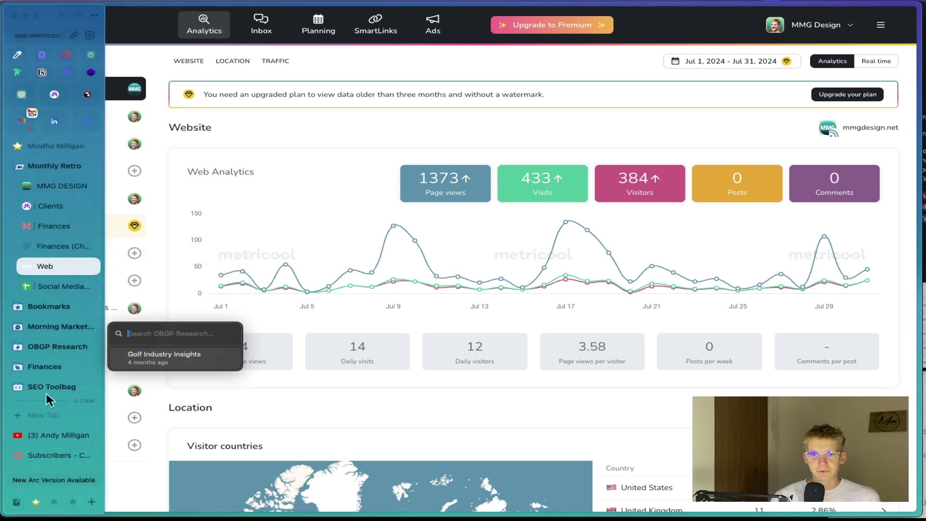
scroll(43, 421, down, 1)
scroll(42, 421, down, 1)
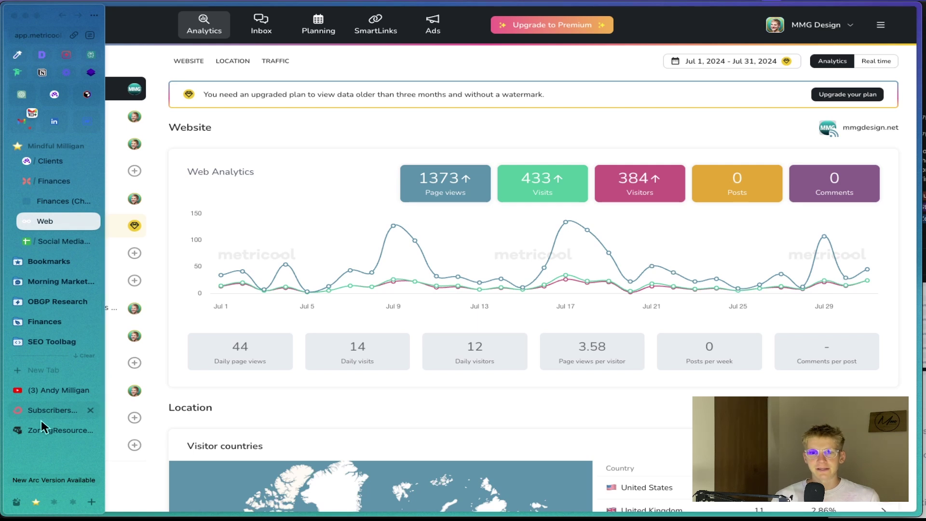
scroll(38, 306, up, 1)
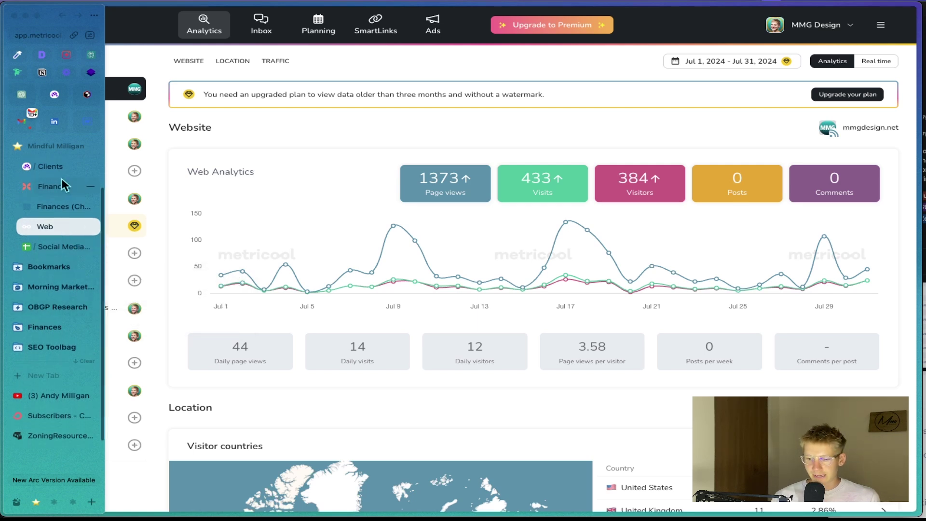
Step: Switch from Metricool to the founder's LinkedIn profile tab
click(53, 124)
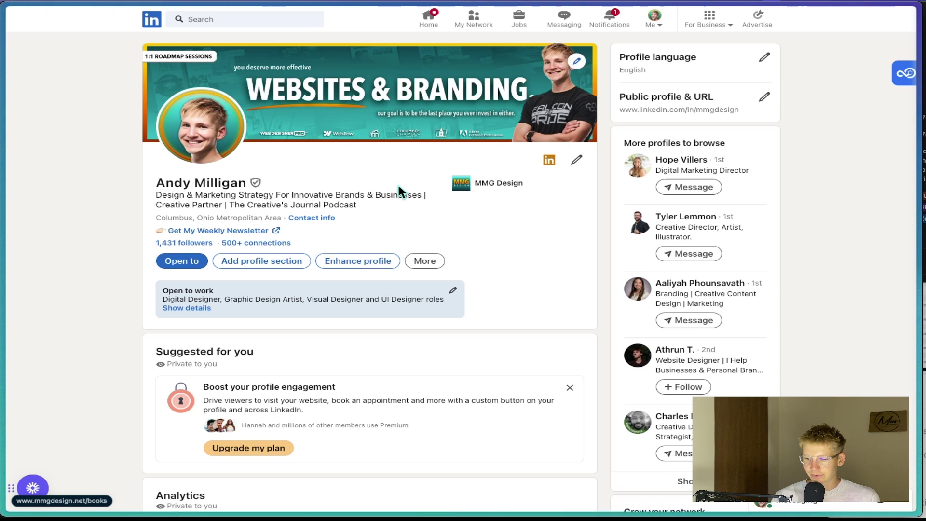
scroll(377, 169, down, 5)
scroll(377, 168, down, 3)
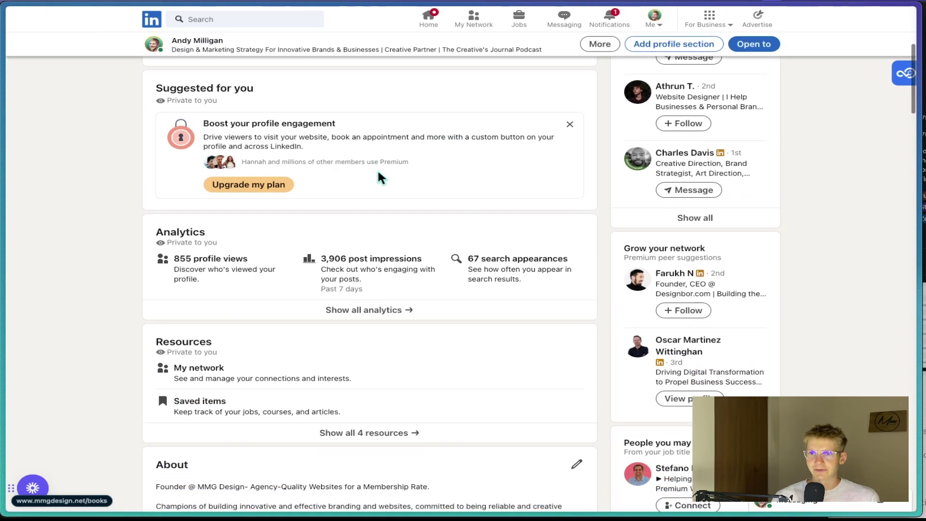
scroll(377, 169, down, 8)
scroll(377, 169, down, 2)
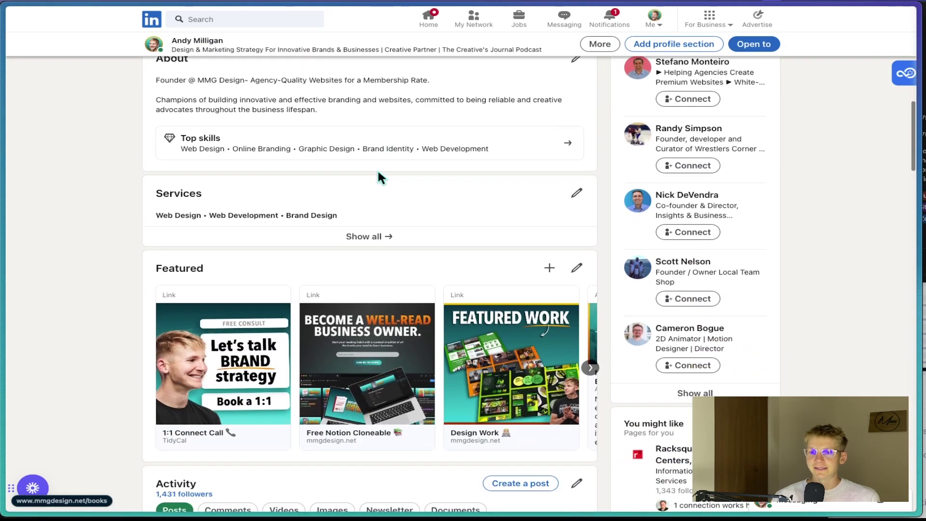
scroll(377, 169, down, 3)
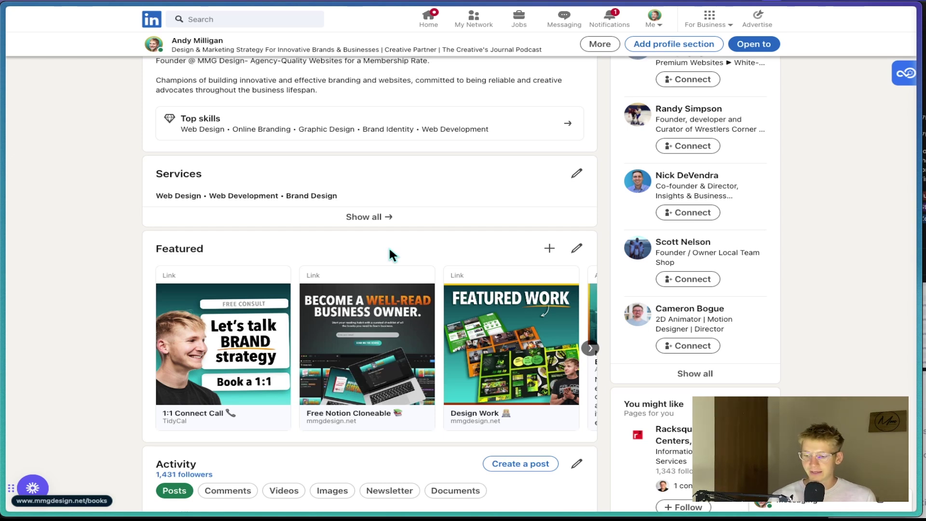
scroll(355, 163, up, 3)
scroll(355, 162, up, 8)
scroll(354, 162, up, 2)
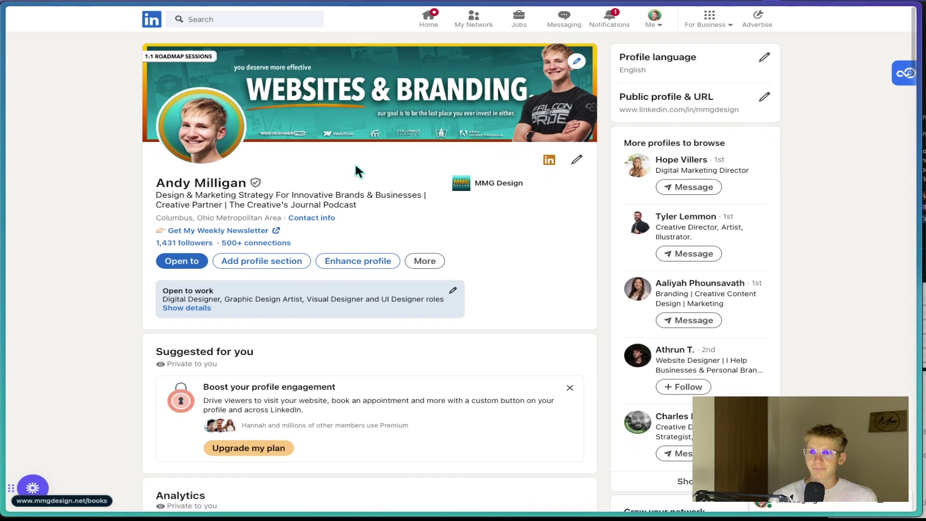
scroll(311, 249, down, 10)
scroll(311, 248, down, 10)
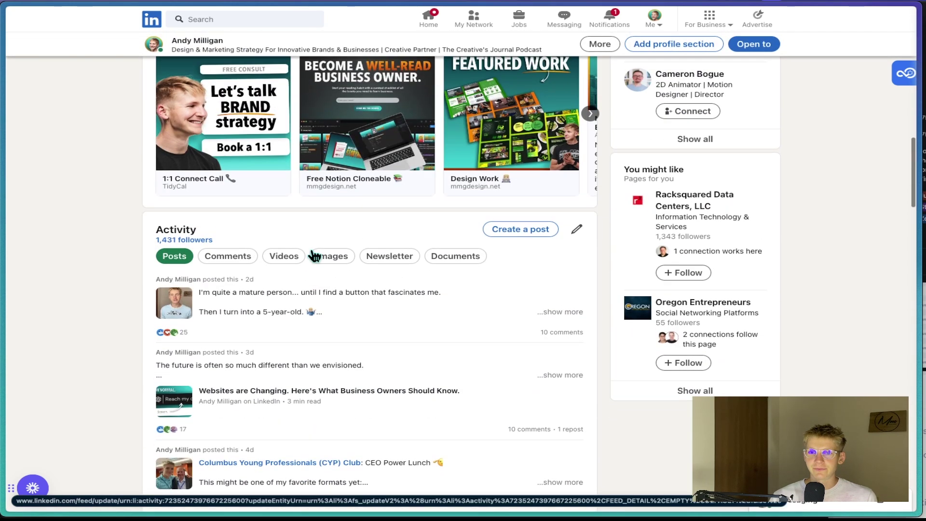
scroll(311, 248, up, 1)
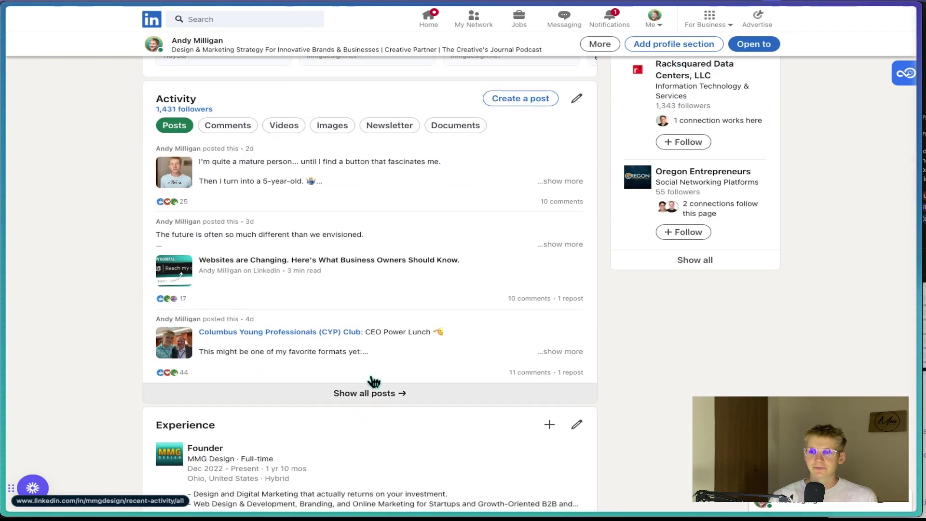
Step: View all posts, filter Activity to Newsletter, and open the Columbus networking events article
click(387, 390)
scroll(424, 320, down, 8)
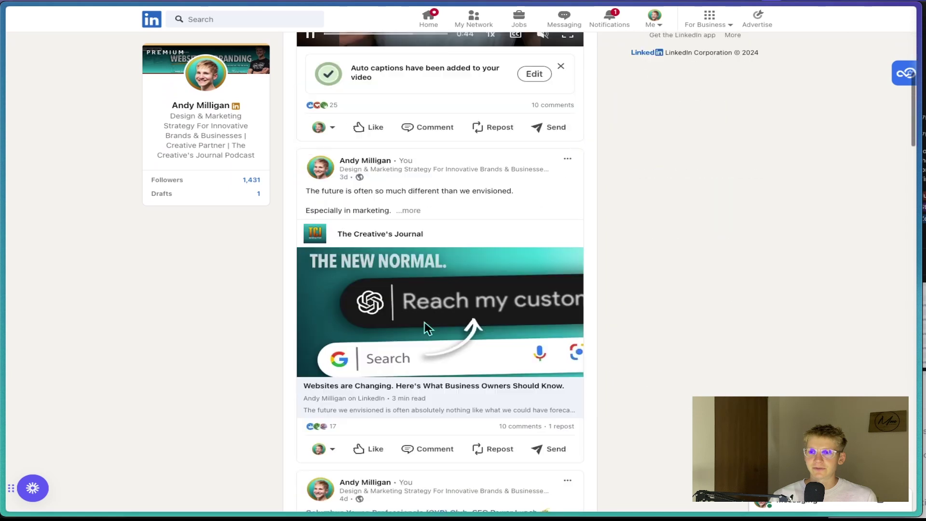
scroll(425, 321, down, 4)
scroll(426, 327, down, 10)
scroll(426, 327, down, 10)
scroll(426, 328, down, 10)
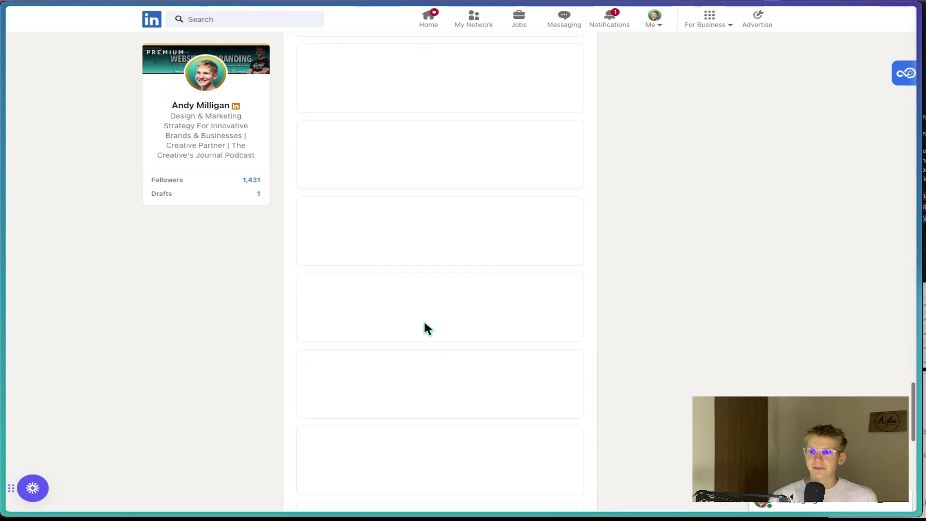
scroll(426, 328, down, 5)
scroll(424, 327, down, 3)
scroll(425, 327, down, 3)
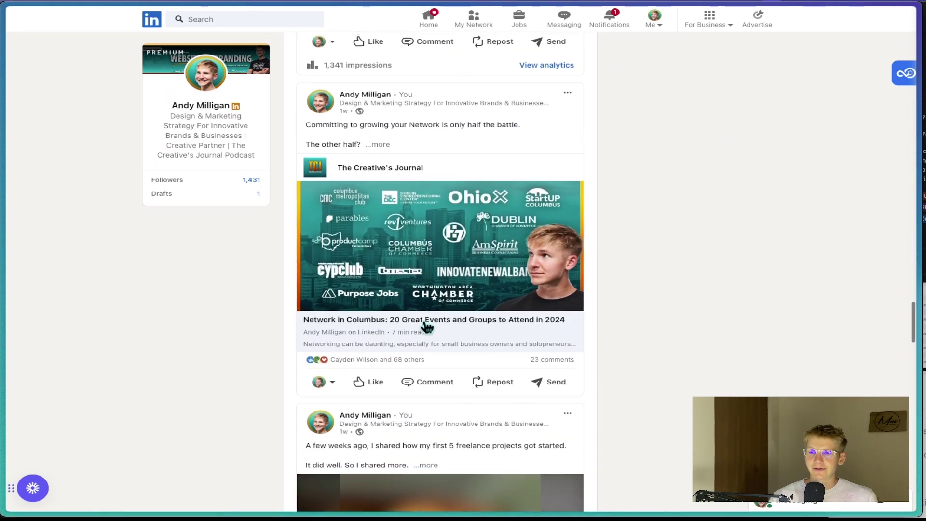
scroll(426, 327, down, 1)
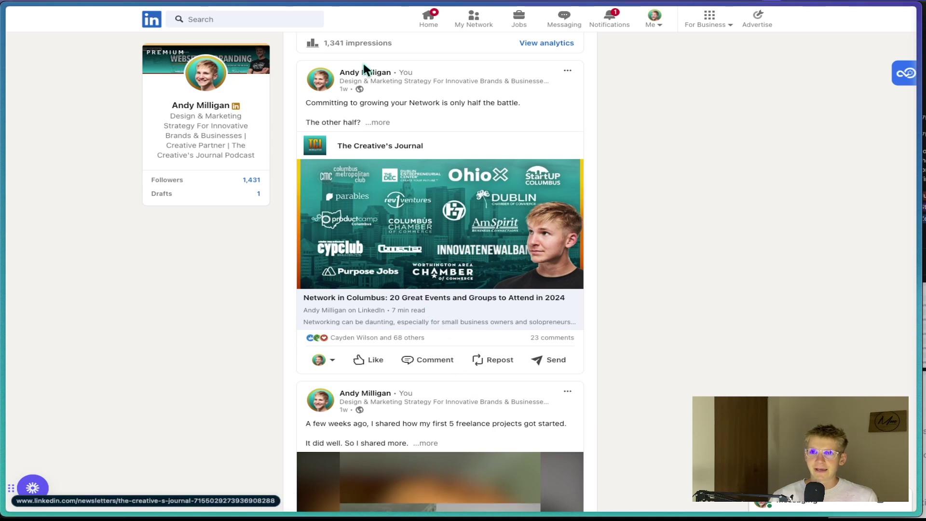
scroll(441, 274, down, 3)
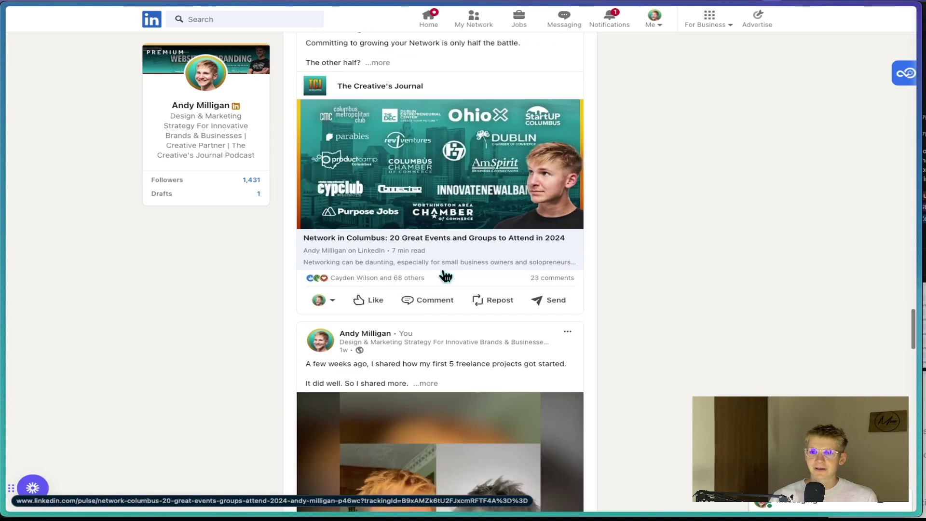
scroll(441, 274, down, 2)
scroll(441, 274, up, 6)
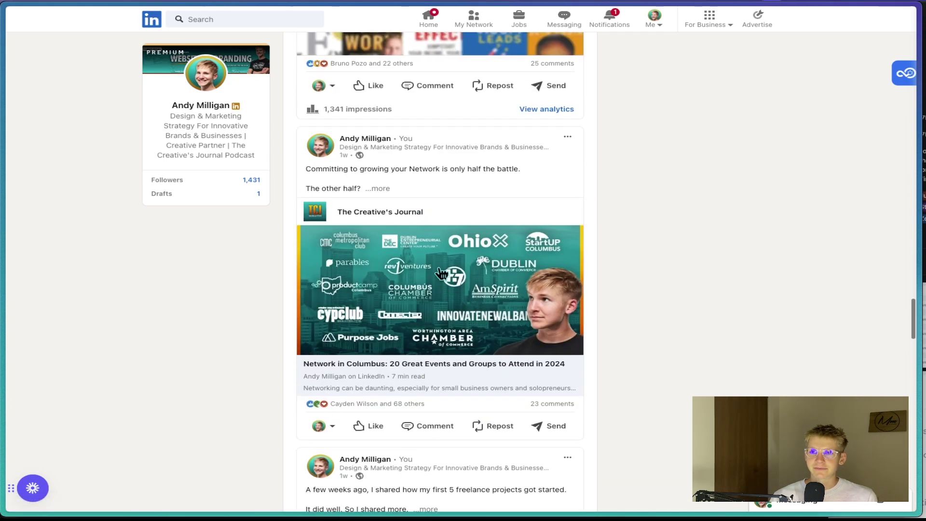
click(352, 139)
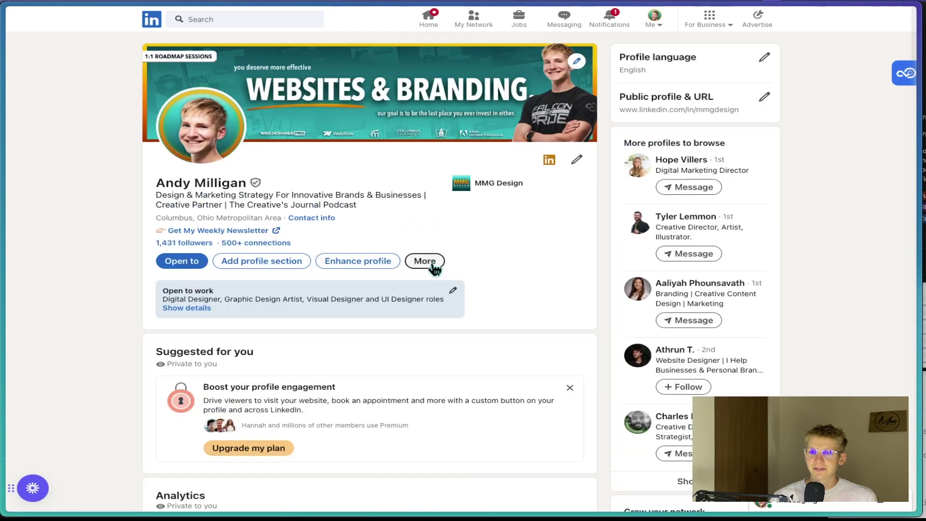
scroll(434, 269, down, 2)
scroll(434, 268, up, 2)
scroll(434, 268, down, 2)
scroll(434, 268, down, 5)
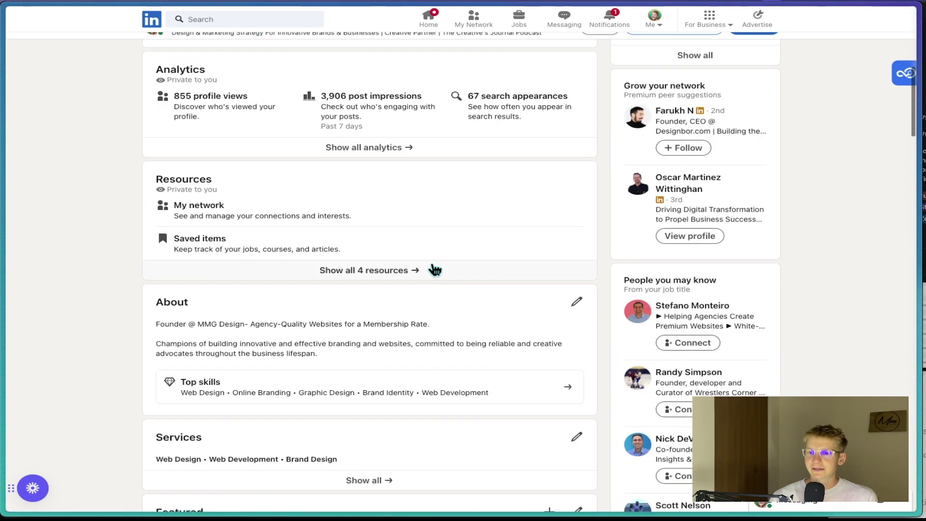
scroll(434, 269, down, 5)
scroll(434, 268, up, 2)
scroll(434, 268, down, 2)
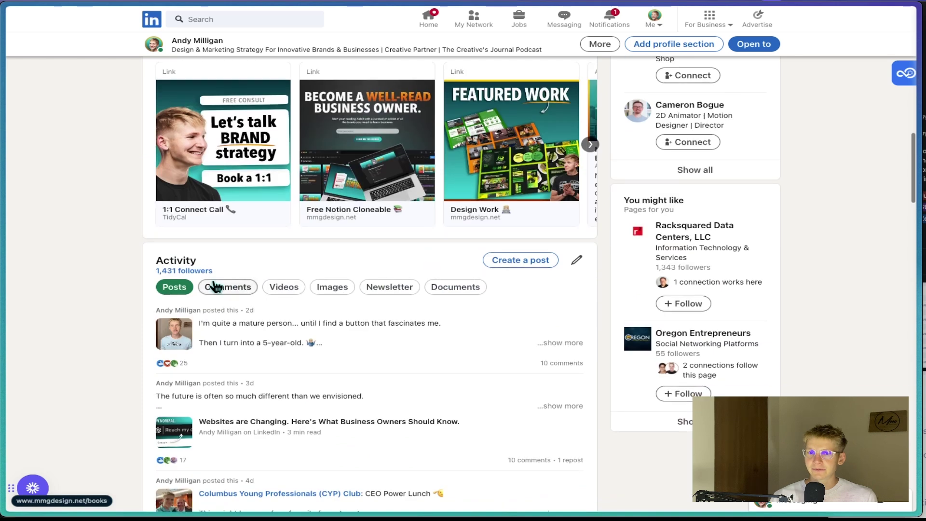
click(390, 287)
scroll(405, 326, down, 2)
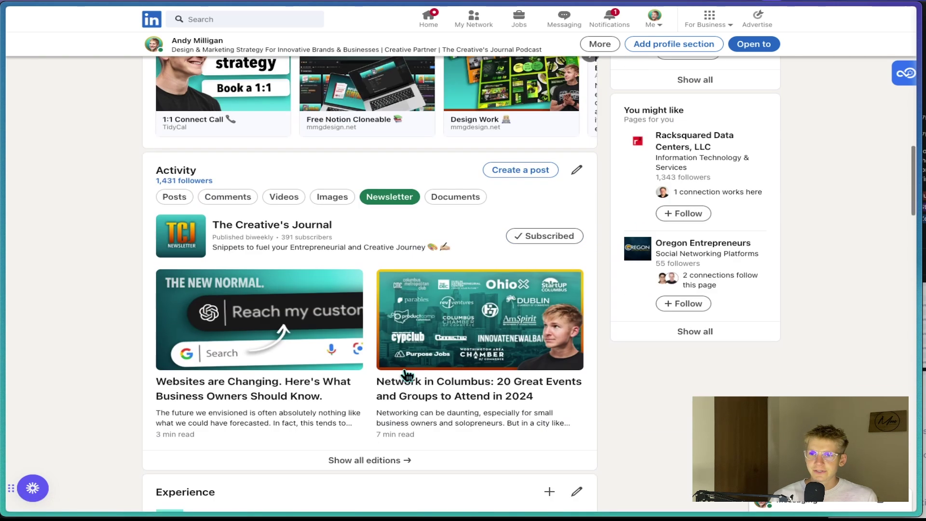
scroll(405, 348, down, 2)
click(413, 352)
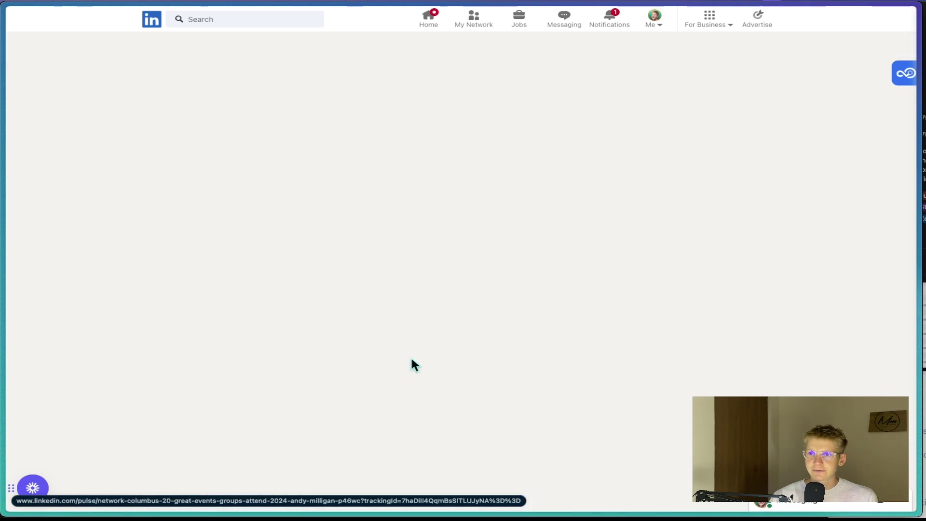
scroll(410, 355, down, 2)
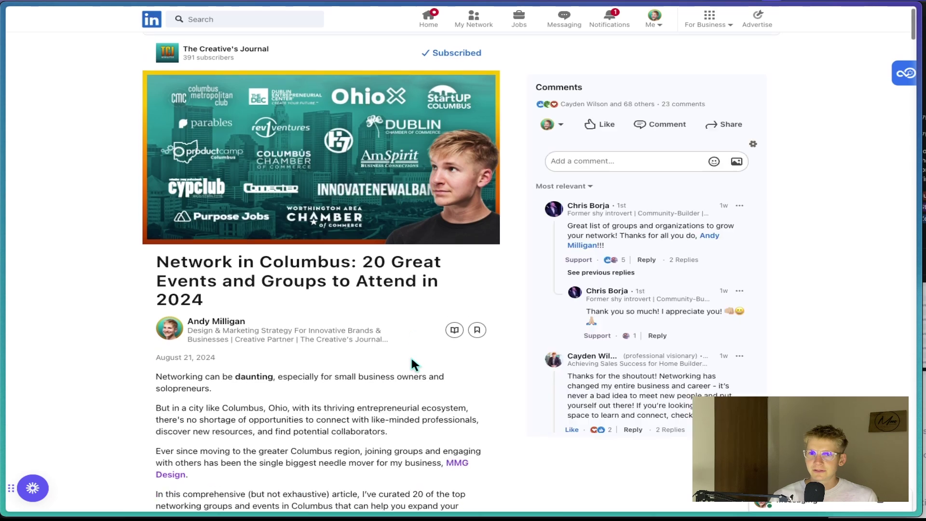
scroll(410, 355, down, 4)
scroll(410, 355, down, 4)
scroll(410, 355, down, 8)
scroll(410, 355, down, 2)
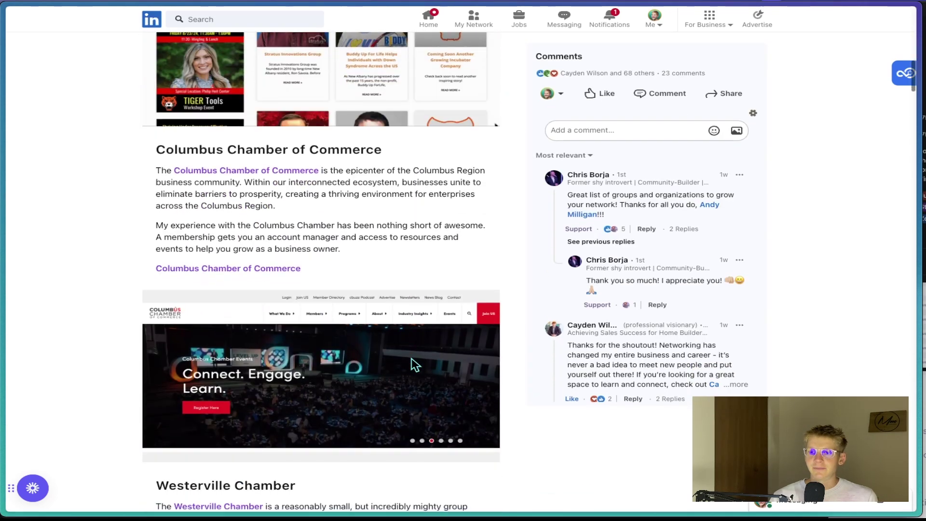
scroll(410, 355, up, 3)
scroll(410, 355, up, 10)
scroll(411, 355, up, 1)
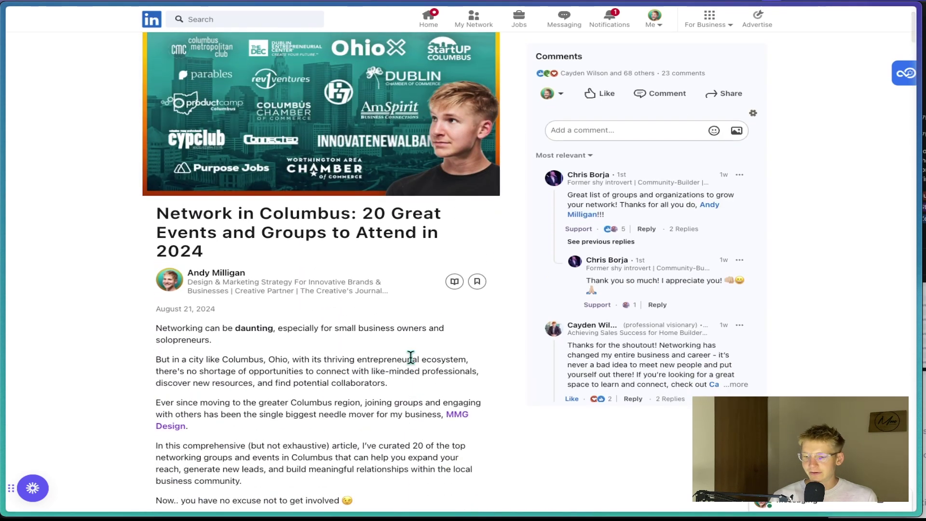
scroll(410, 356, up, 3)
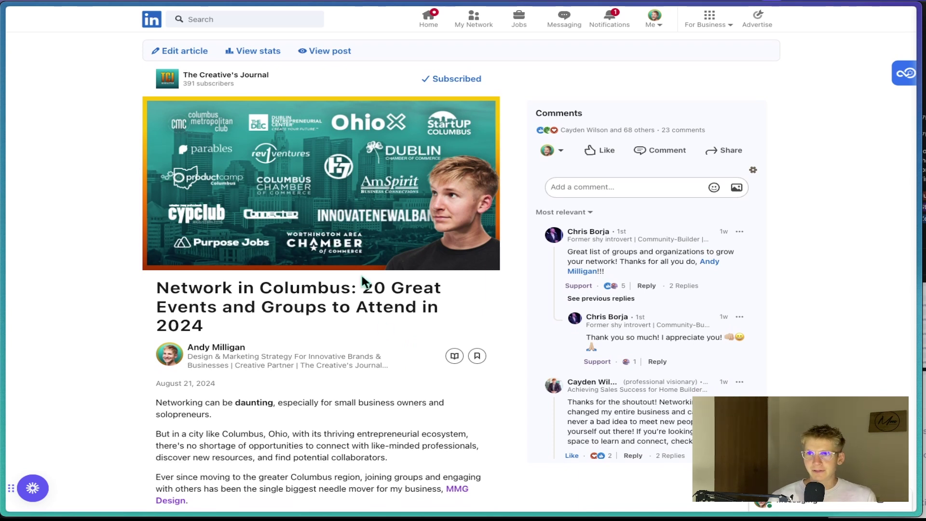
scroll(361, 273, down, 4)
scroll(360, 273, down, 3)
scroll(360, 272, down, 3)
scroll(361, 273, down, 3)
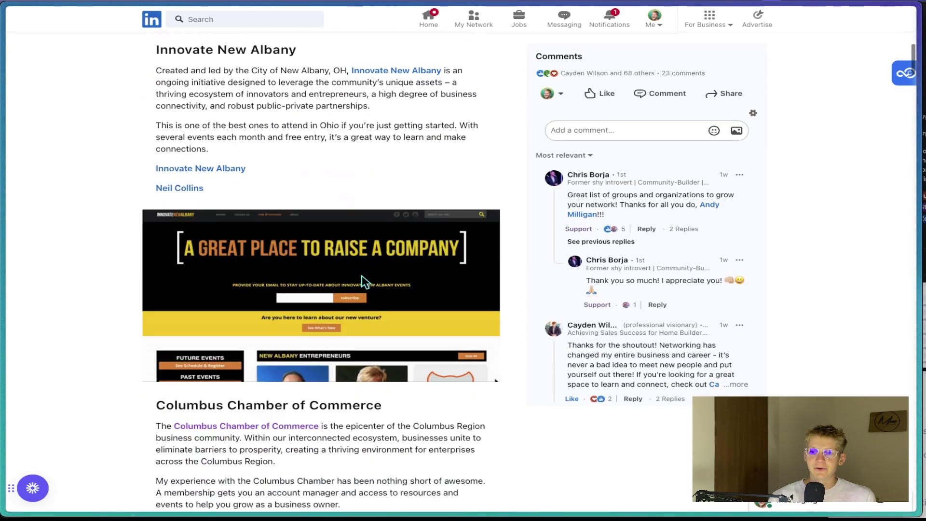
scroll(364, 282, down, 5)
scroll(364, 282, down, 2)
scroll(364, 282, down, 2)
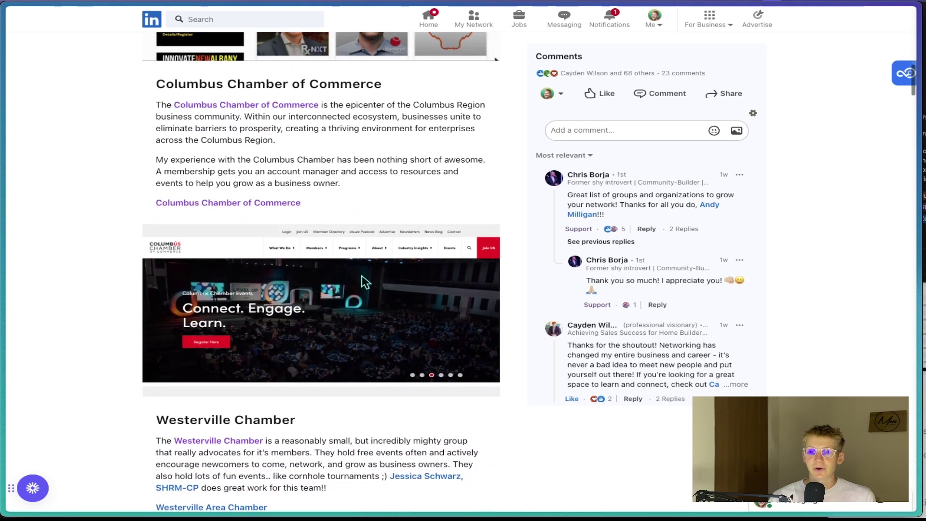
scroll(364, 282, down, 1)
scroll(364, 282, down, 4)
scroll(363, 283, down, 1)
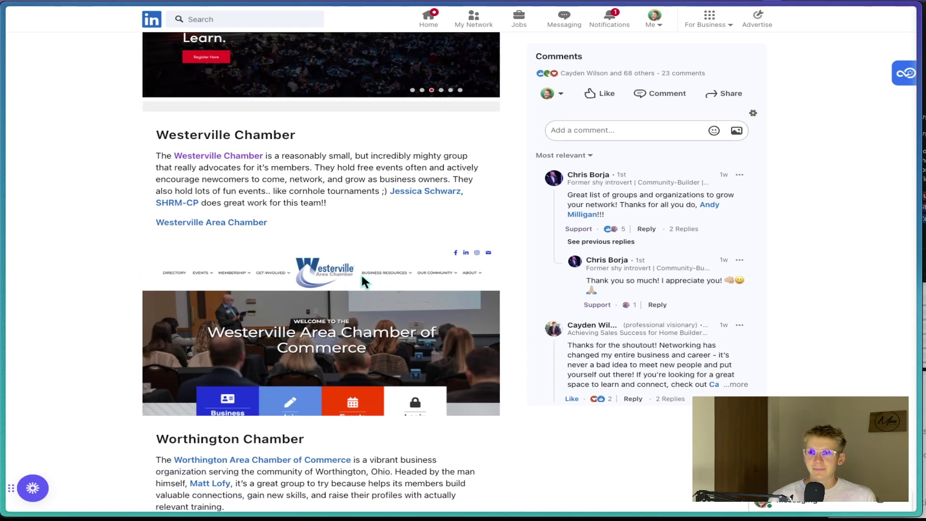
scroll(364, 283, down, 4)
scroll(364, 282, down, 3)
scroll(363, 282, down, 1)
scroll(364, 282, down, 5)
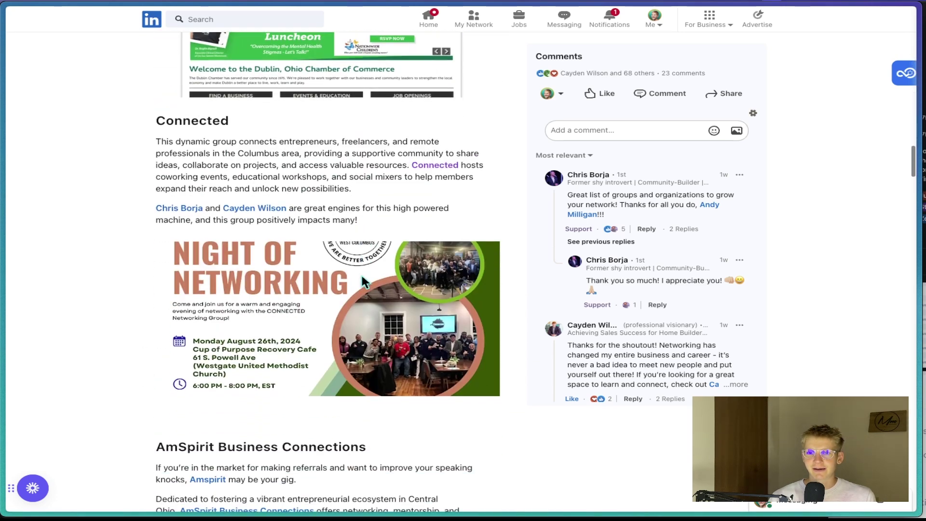
scroll(363, 283, down, 1)
scroll(364, 282, down, 2)
scroll(364, 283, down, 5)
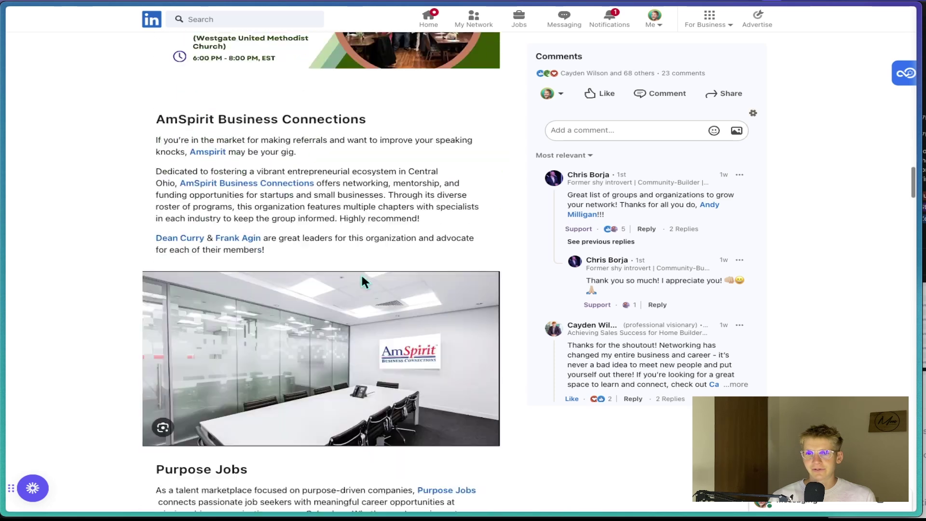
scroll(364, 283, down, 5)
scroll(364, 283, down, 5)
scroll(364, 283, down, 6)
scroll(364, 282, down, 4)
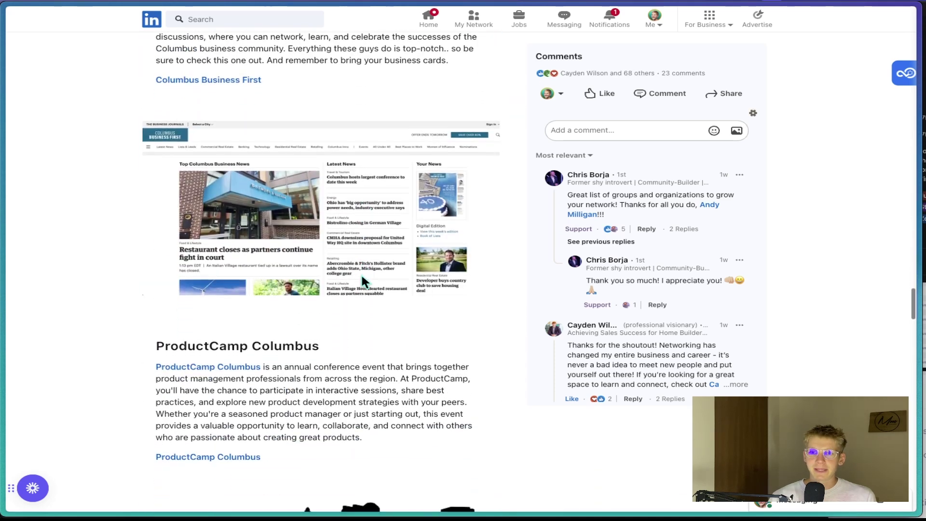
scroll(364, 282, down, 2)
scroll(363, 282, down, 6)
scroll(364, 282, down, 6)
scroll(364, 282, down, 6)
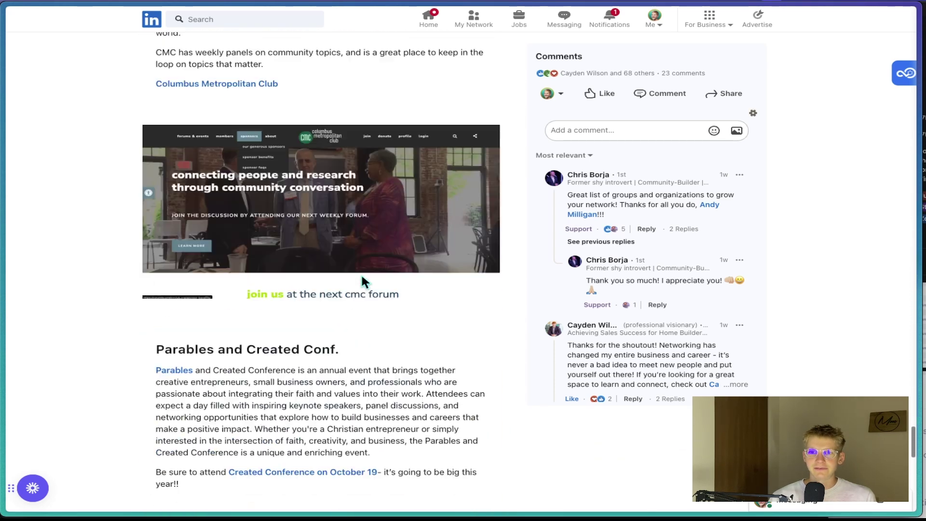
scroll(364, 282, down, 8)
scroll(364, 282, up, 2)
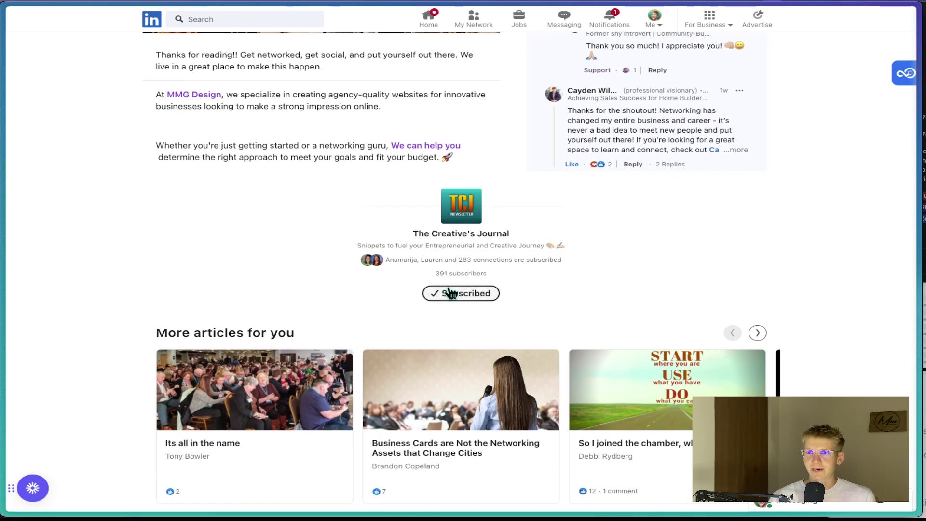
scroll(450, 293, up, 1)
scroll(451, 293, up, 8)
scroll(448, 286, down, 3)
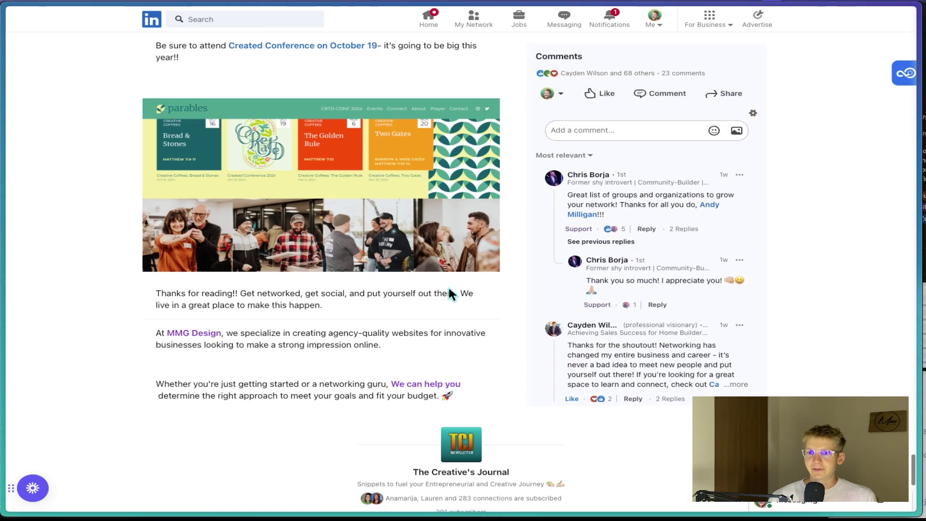
scroll(448, 285, down, 2)
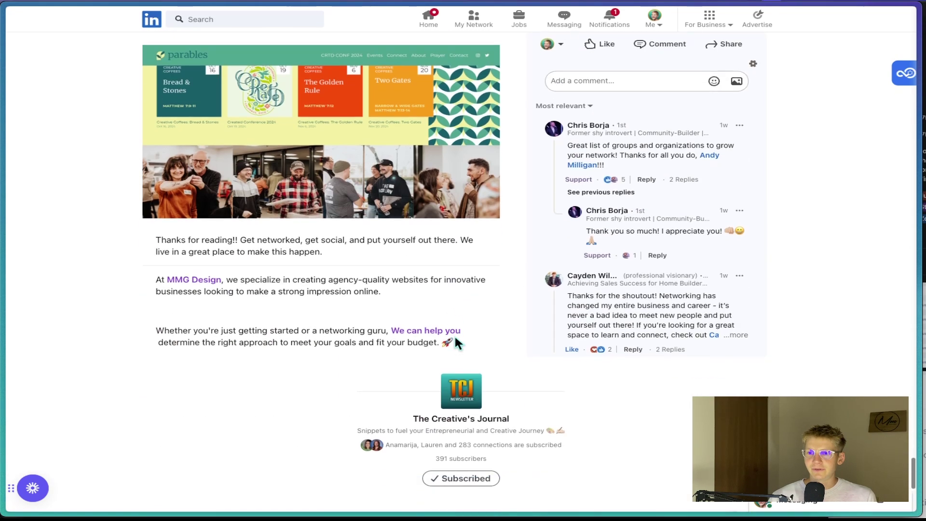
click(478, 420)
scroll(422, 352, down, 3)
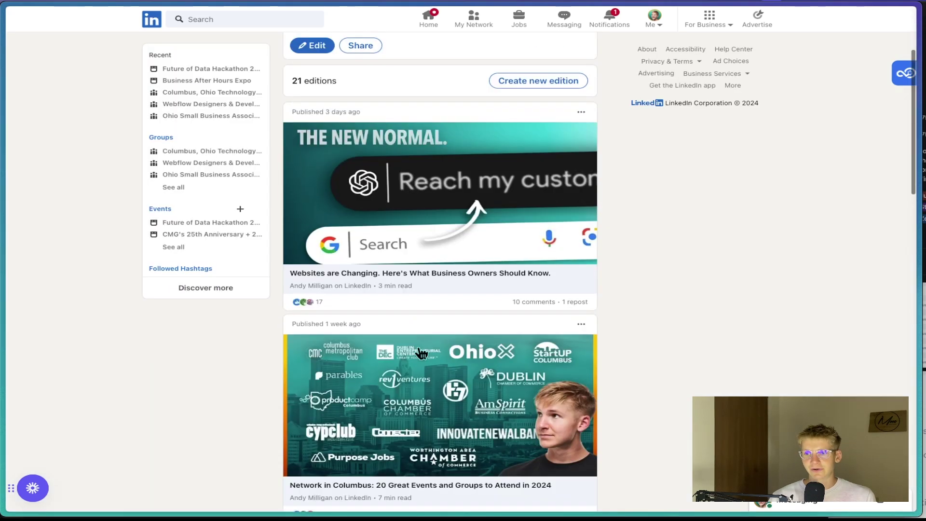
scroll(421, 353, down, 5)
scroll(422, 352, down, 5)
scroll(422, 352, down, 3)
scroll(421, 352, down, 4)
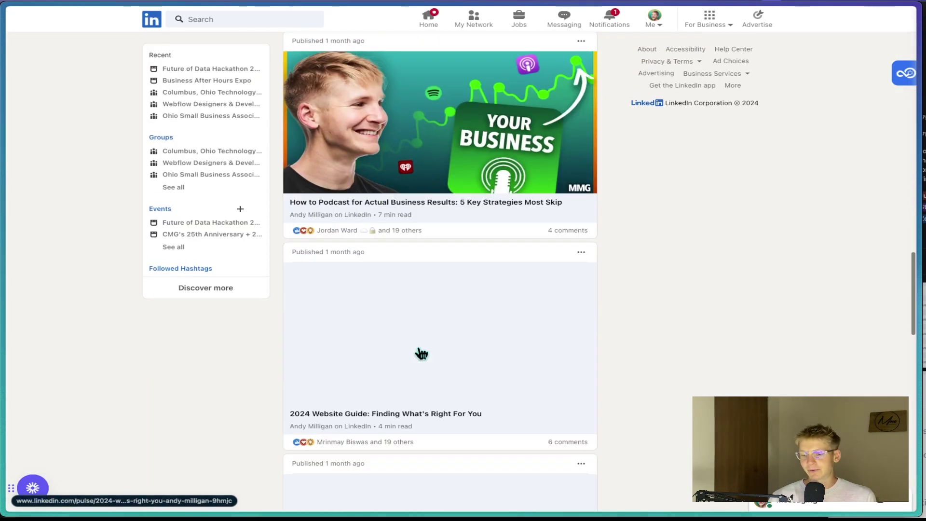
scroll(422, 352, up, 15)
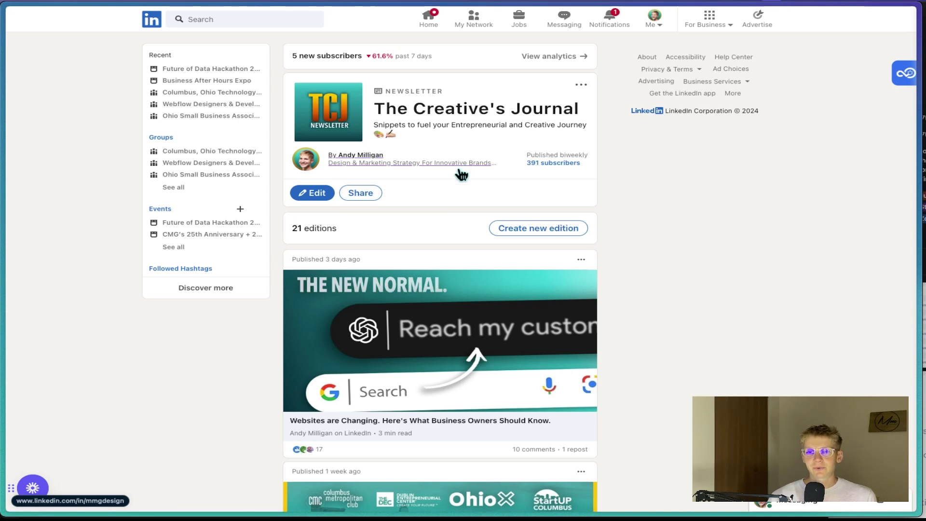
scroll(454, 316, down, 2)
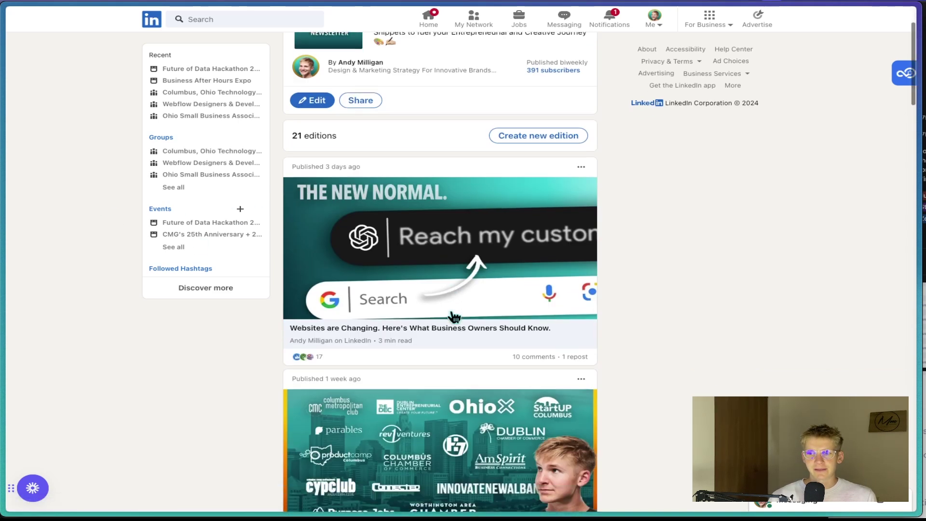
scroll(455, 316, down, 2)
scroll(451, 312, down, 2)
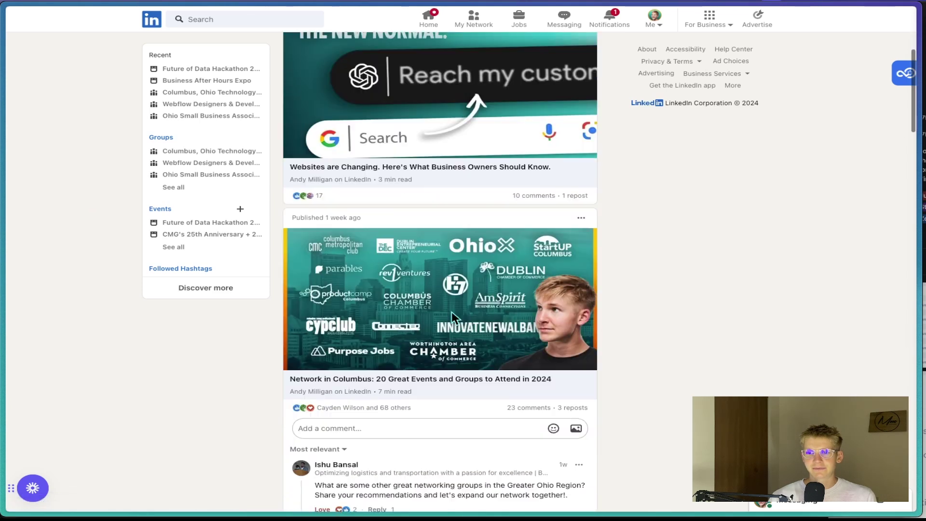
scroll(451, 312, down, 2)
scroll(452, 312, down, 3)
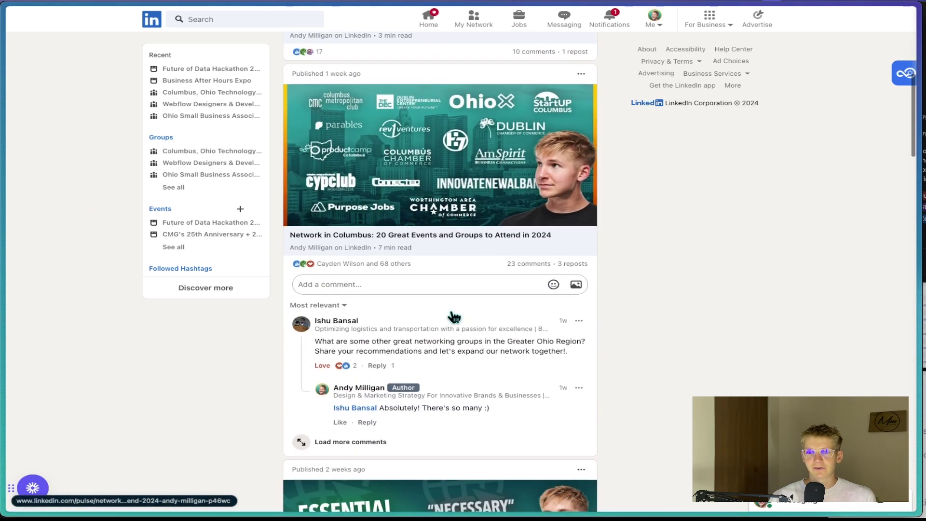
scroll(454, 316, up, 1)
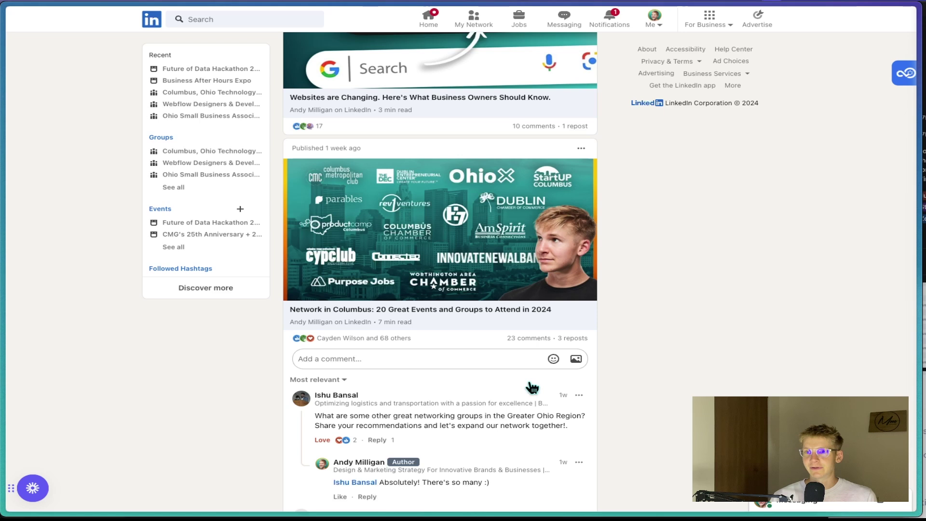
scroll(533, 387, down, 1)
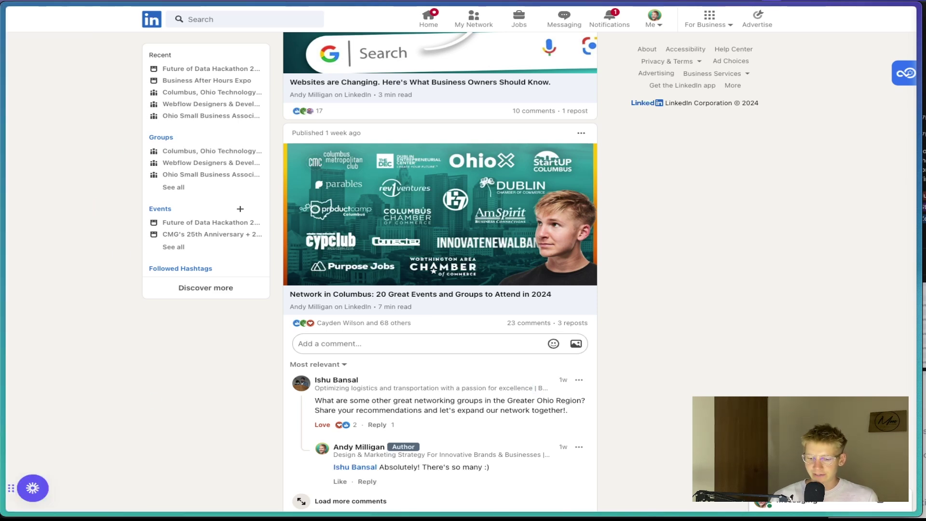
Step: Switch to Notion's MMG DASHBOARD page, with Financial Review in progress on its task board
key(super+Tab)
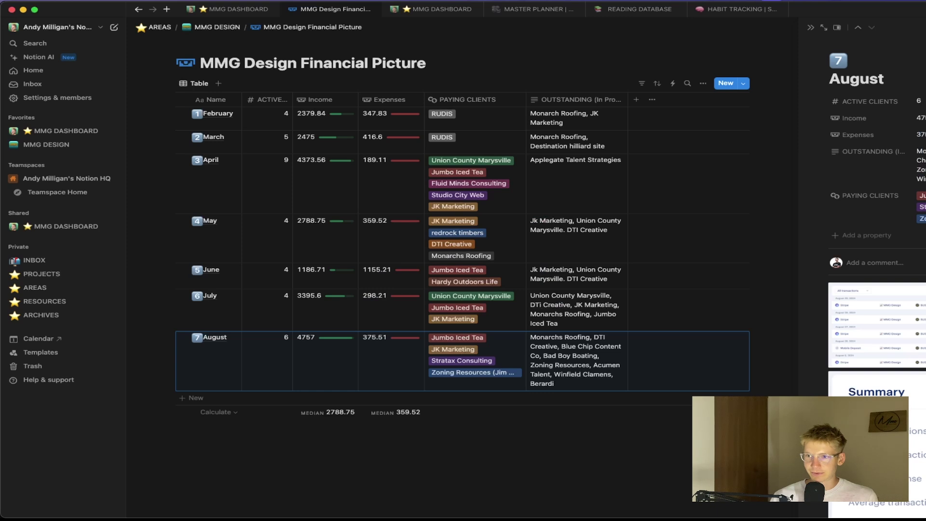
click(239, 8)
scroll(554, 351, down, 3)
scroll(553, 351, up, 5)
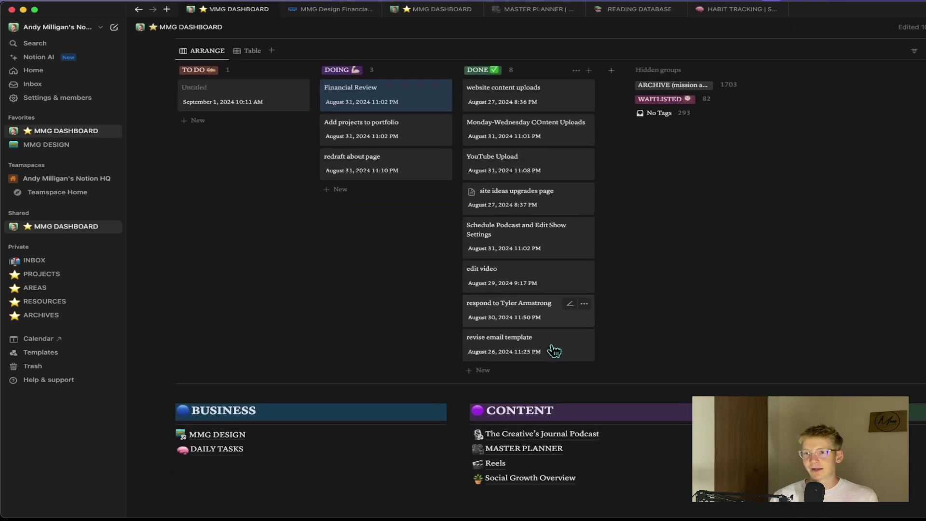
scroll(553, 351, up, 5)
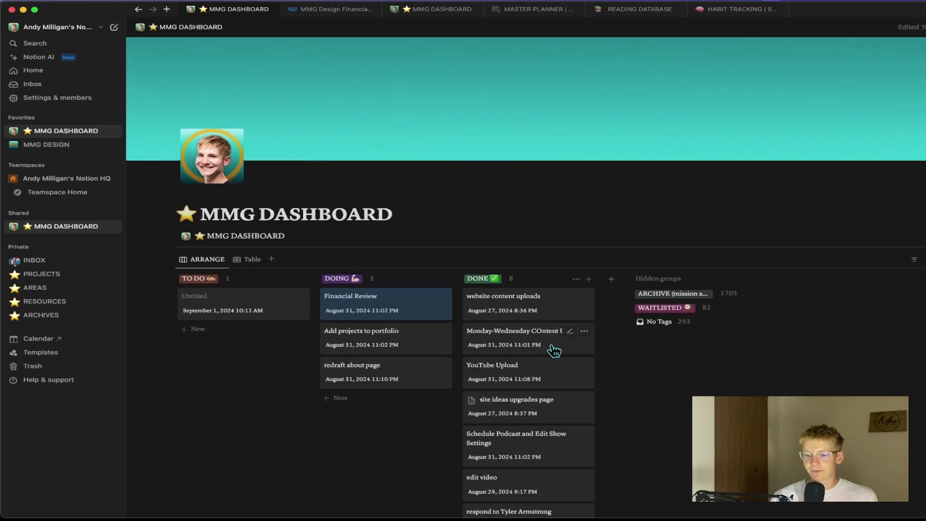